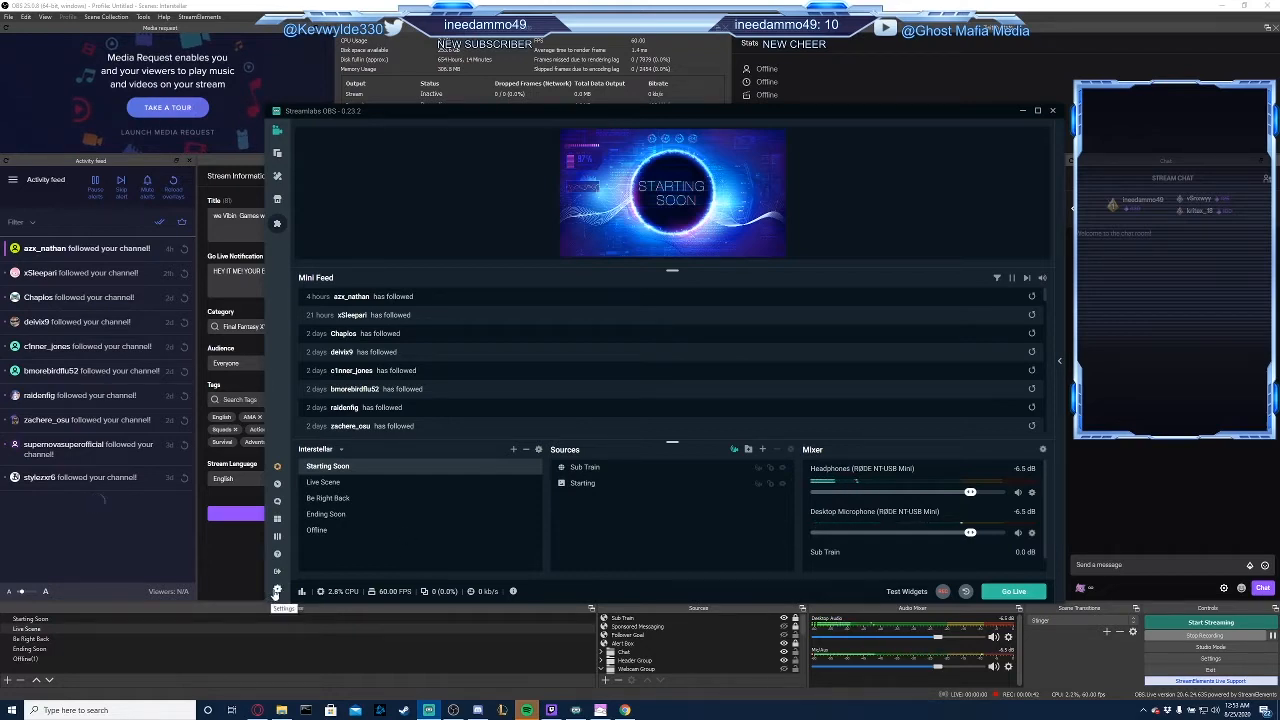
# Open the settings, review the stream destinations and bring up the output settings.
pyautogui.click(277, 591)
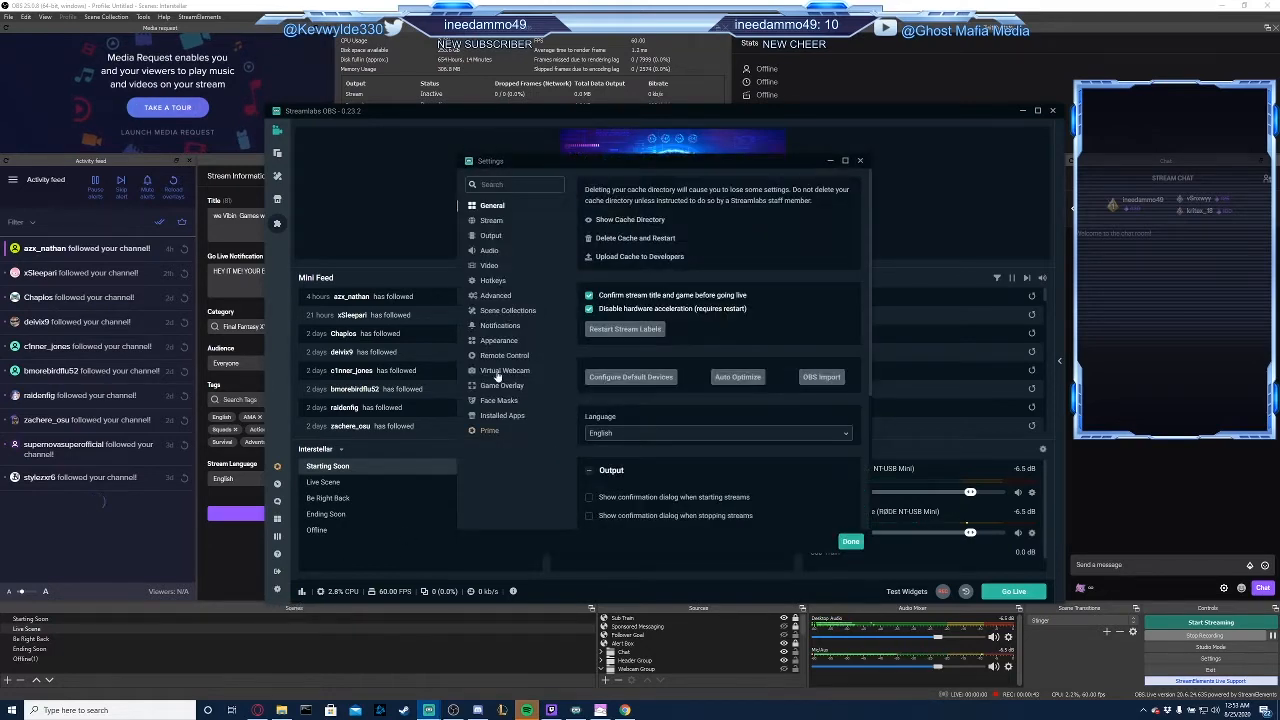
pyautogui.click(493, 220)
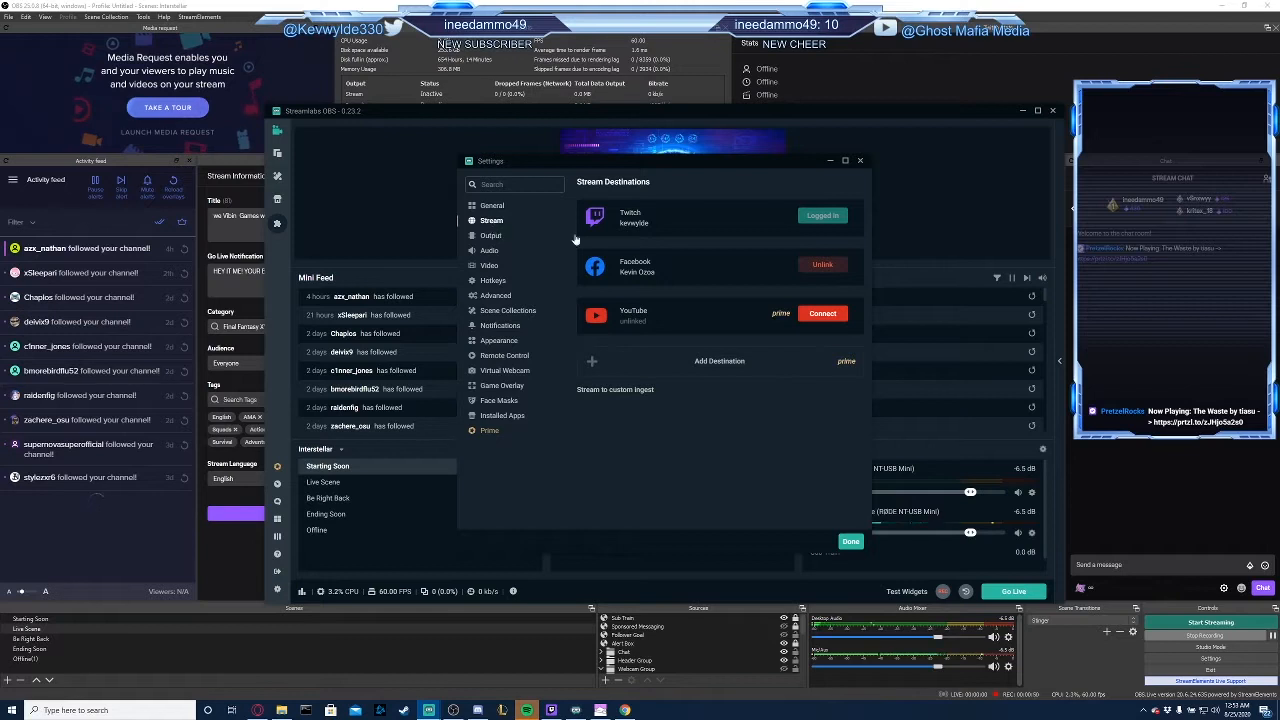
pyautogui.click(484, 237)
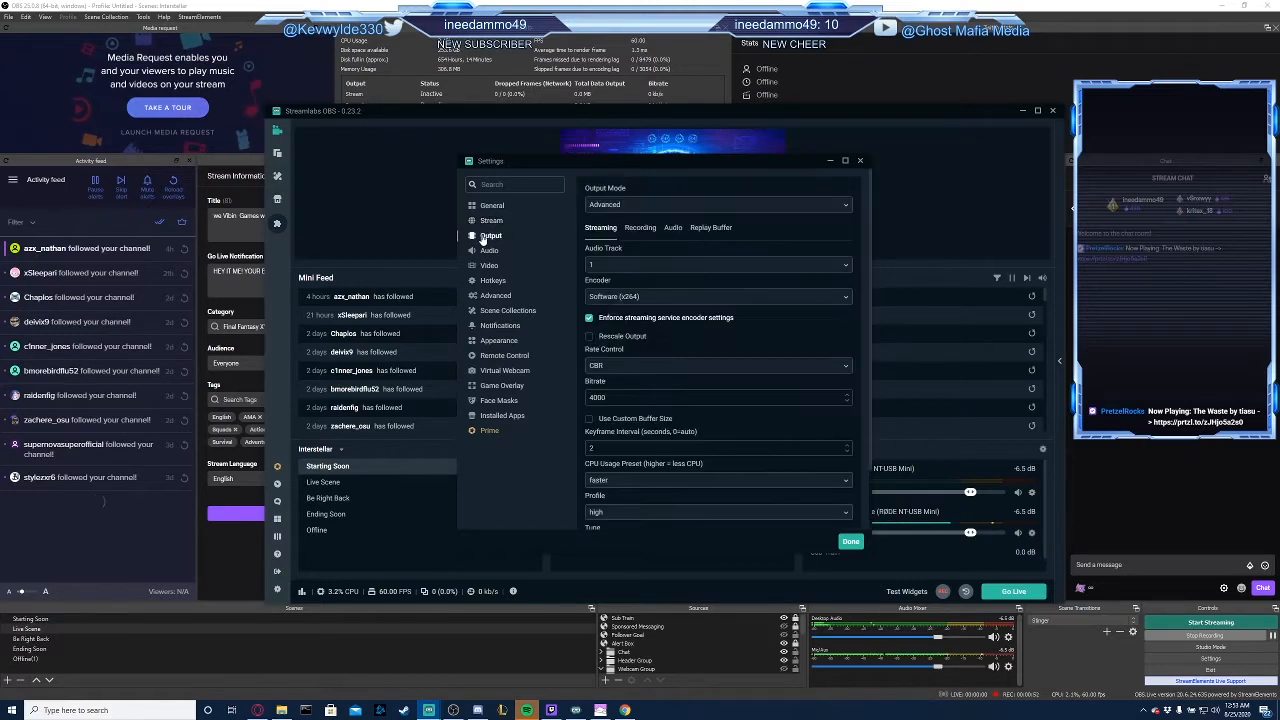
pyautogui.click(491, 221)
pyautogui.click(489, 239)
# Set the output mode to Advanced and check the audio track choice for streaming.
pyautogui.click(608, 208)
pyautogui.click(604, 237)
pyautogui.click(606, 206)
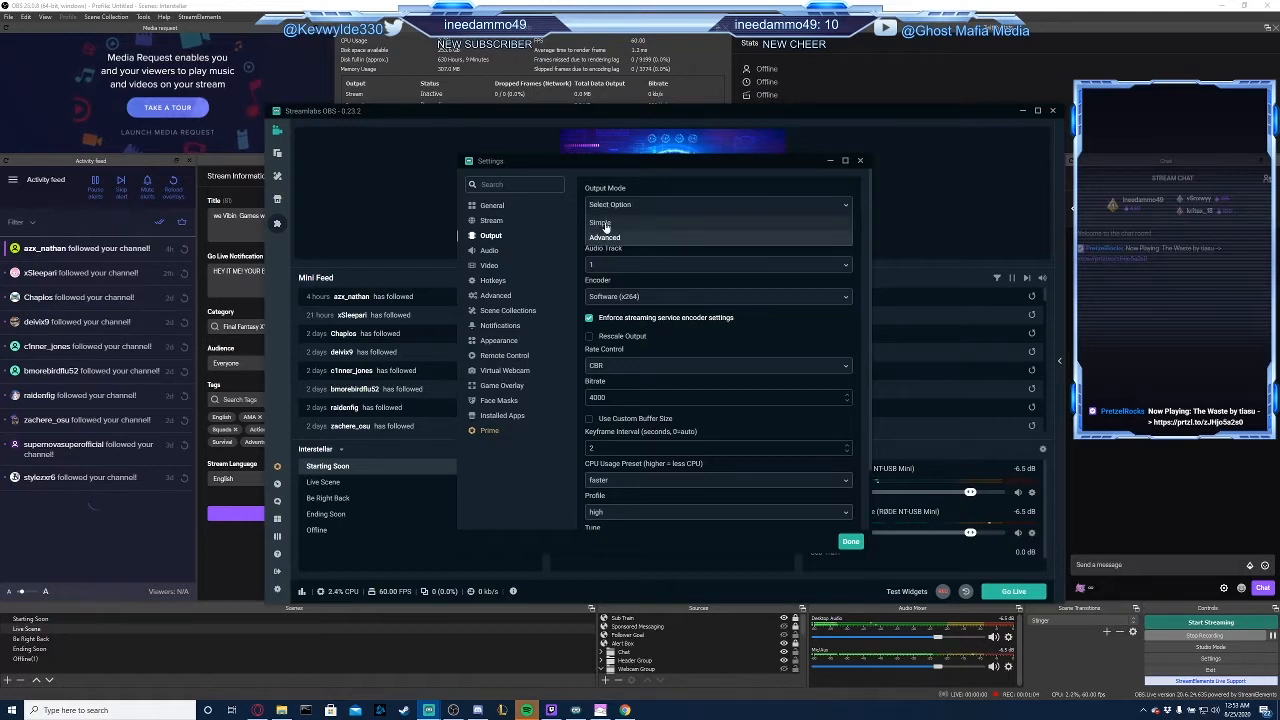
pyautogui.click(602, 238)
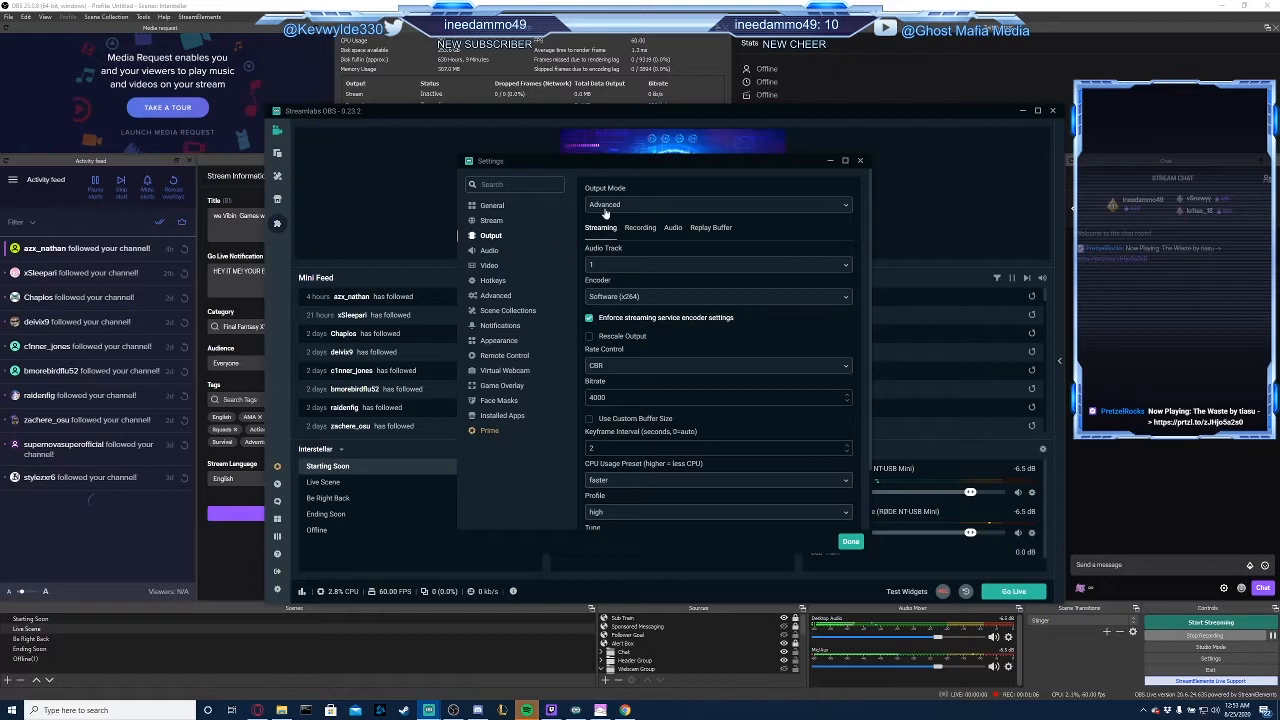
pyautogui.click(619, 266)
pyautogui.click(572, 280)
pyautogui.scroll(-2, 609, 281)
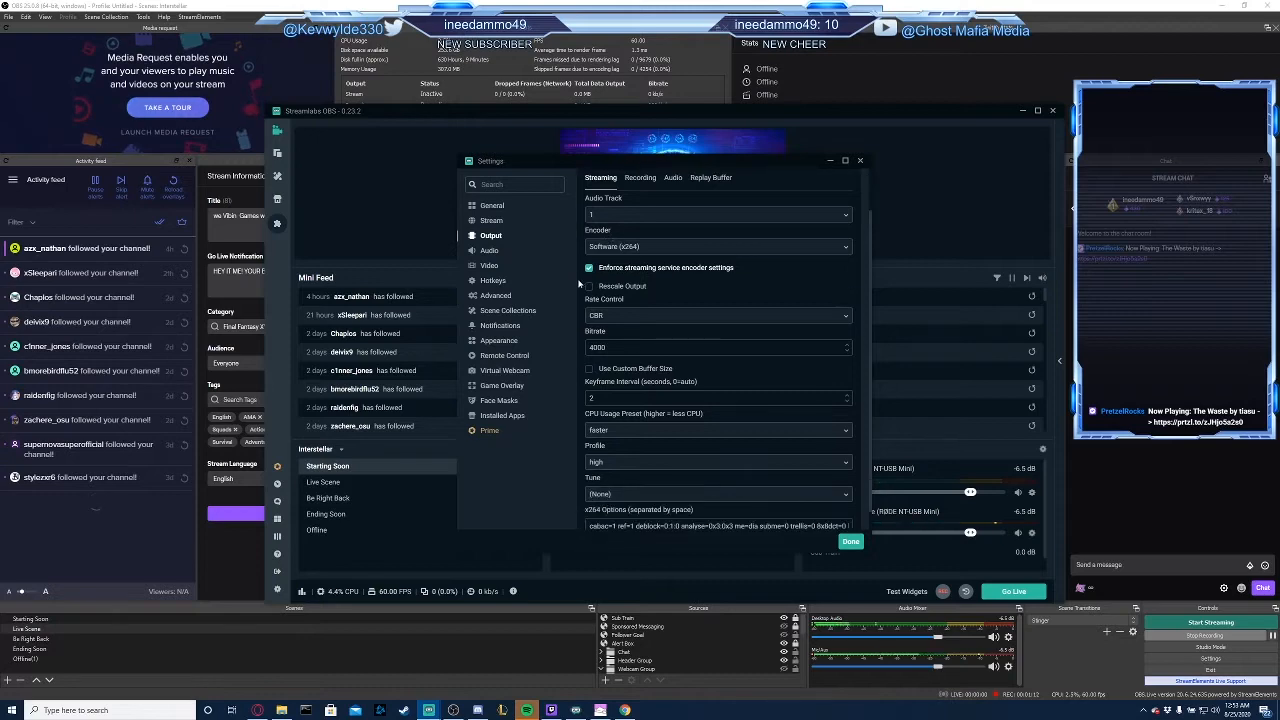
# Set the streaming encoder to Software (x264).
pyautogui.click(618, 230)
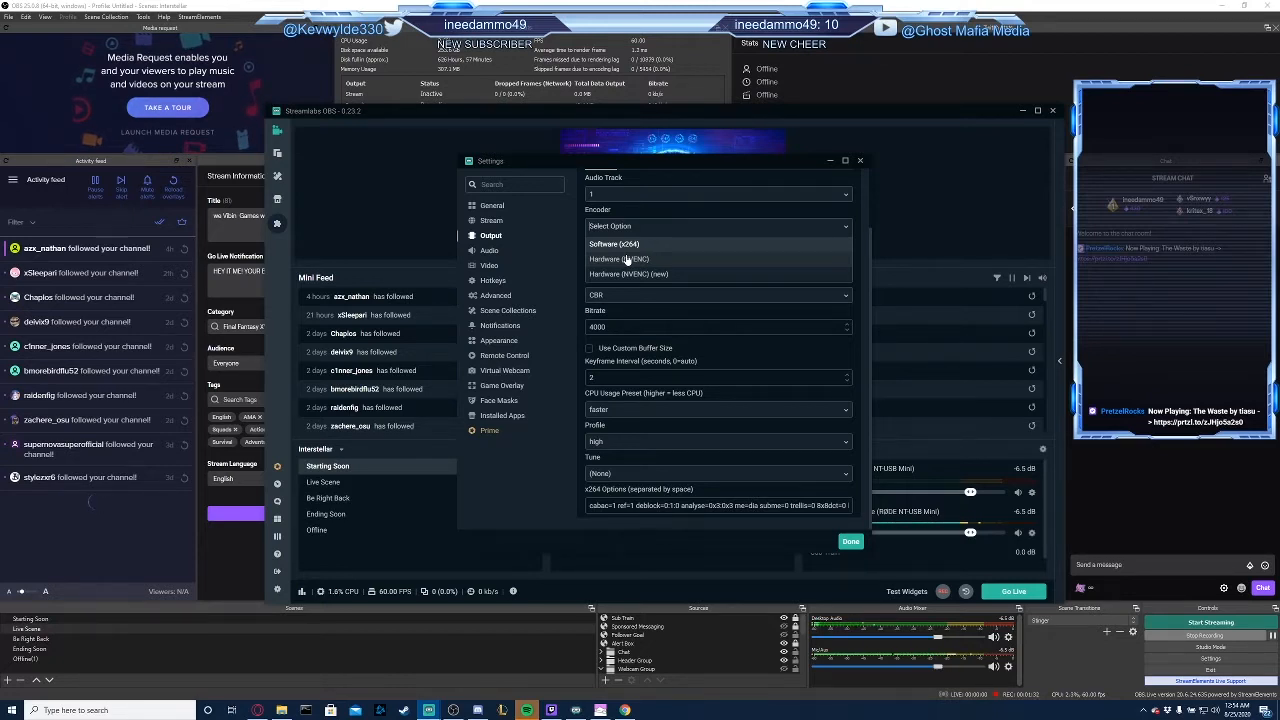
pyautogui.click(625, 245)
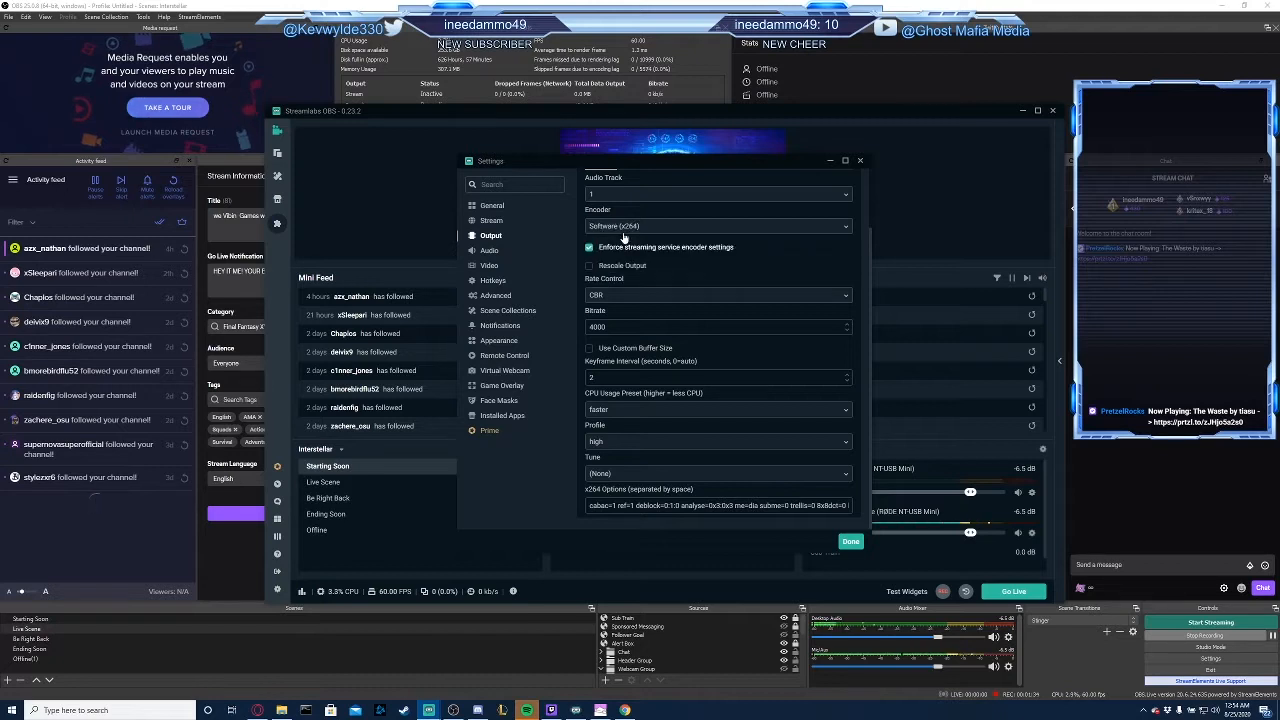
pyautogui.click(624, 234)
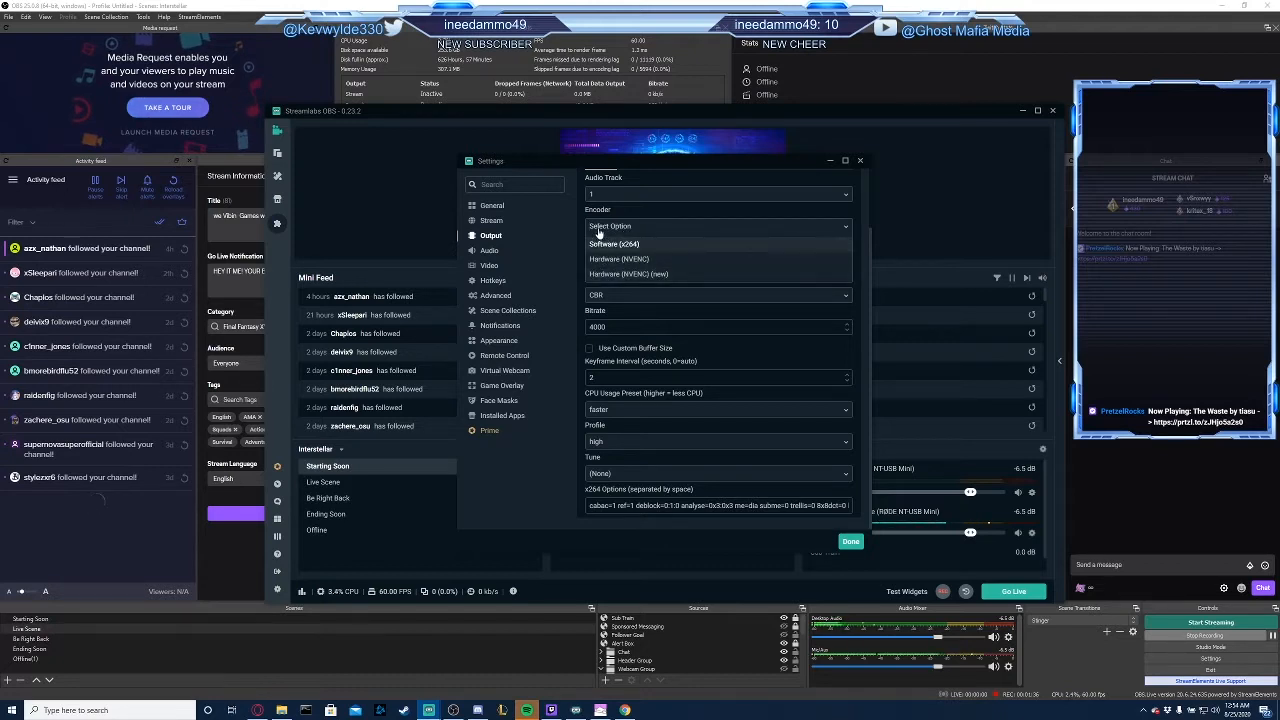
pyautogui.click(612, 244)
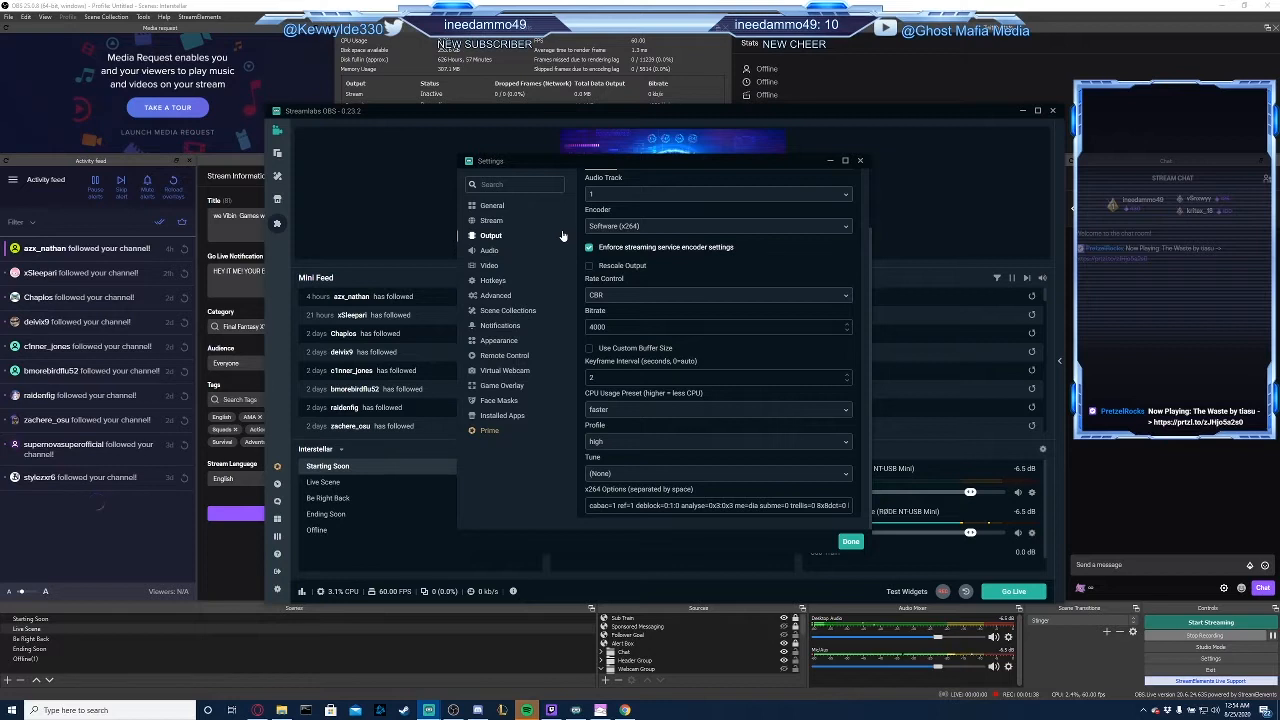
# Compare the streaming encoder options Software (x264), Hardware (NVENC) and Hardware (NVENC) (new).
pyautogui.click(634, 226)
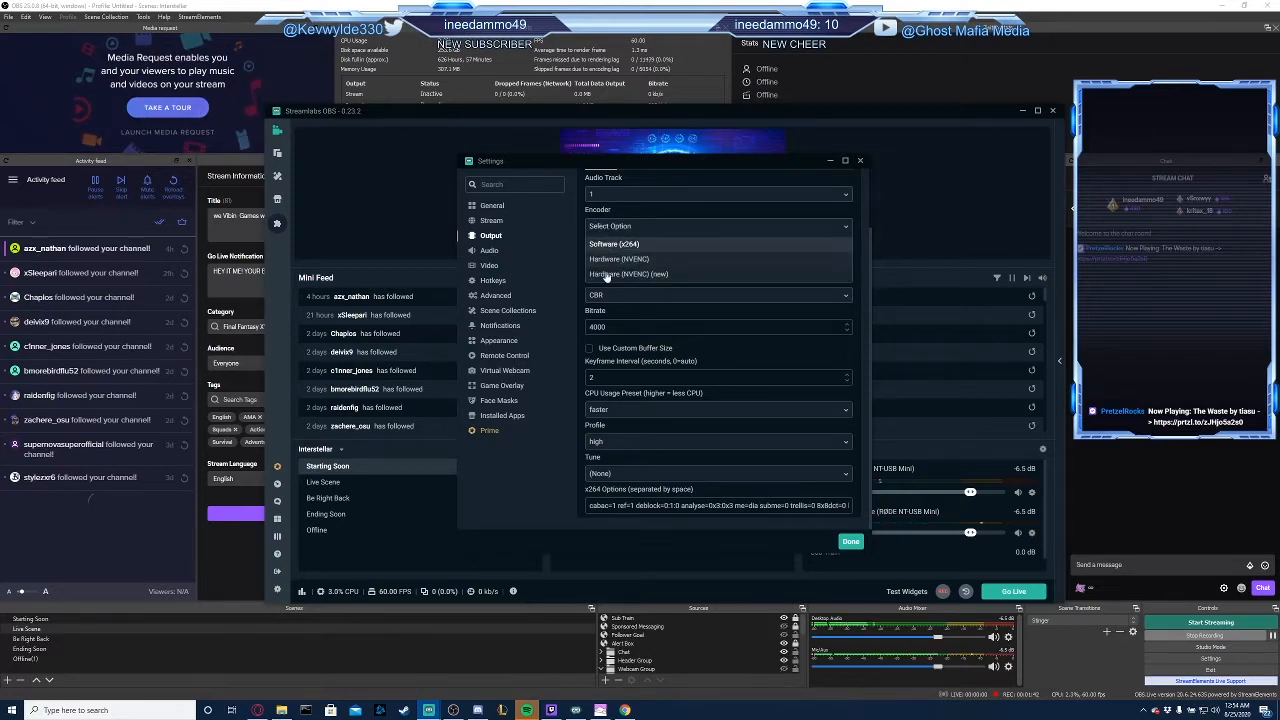
pyautogui.click(571, 280)
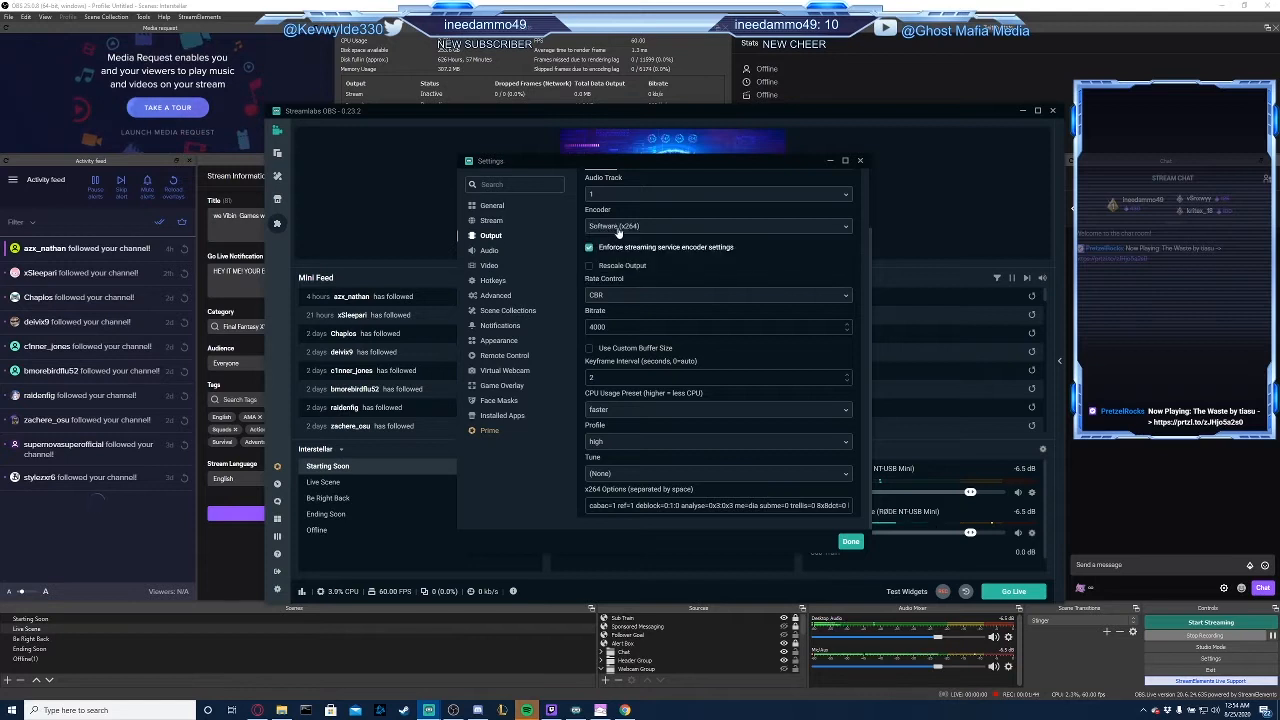
pyautogui.click(616, 228)
pyautogui.click(570, 268)
pyautogui.click(618, 228)
pyautogui.click(562, 245)
pyautogui.click(616, 226)
pyautogui.click(568, 236)
pyautogui.click(622, 234)
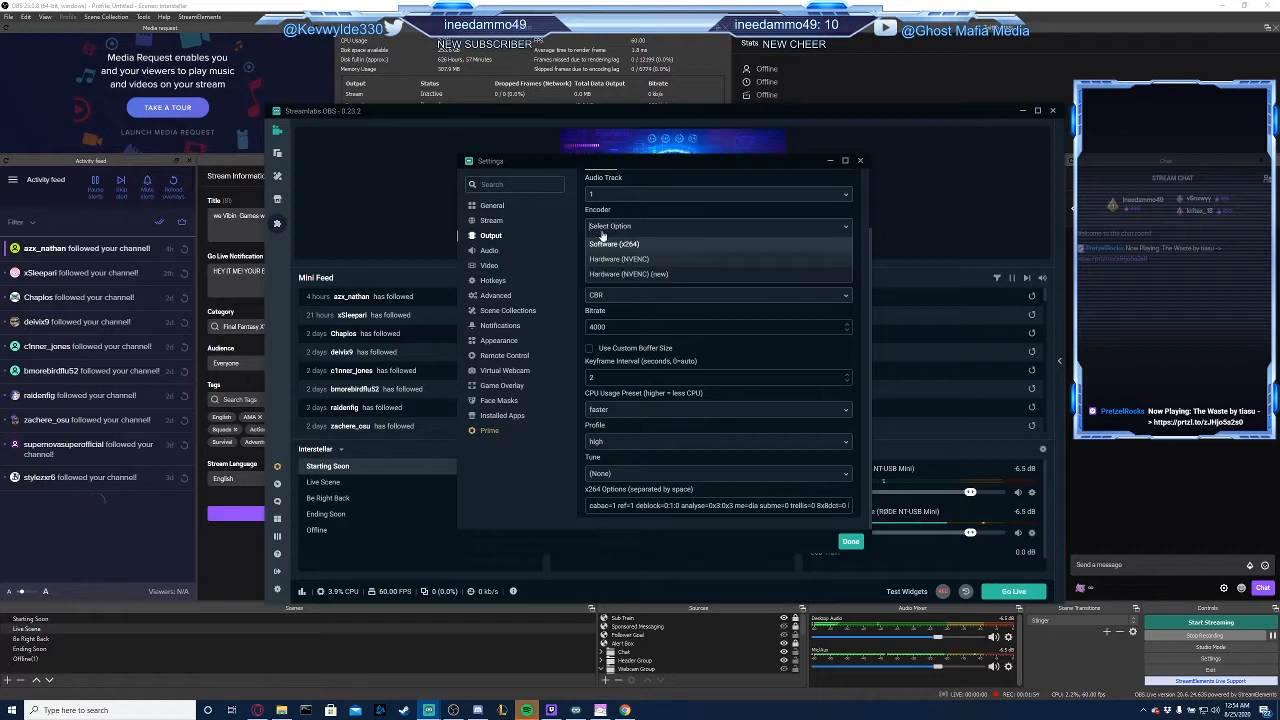
pyautogui.click(560, 267)
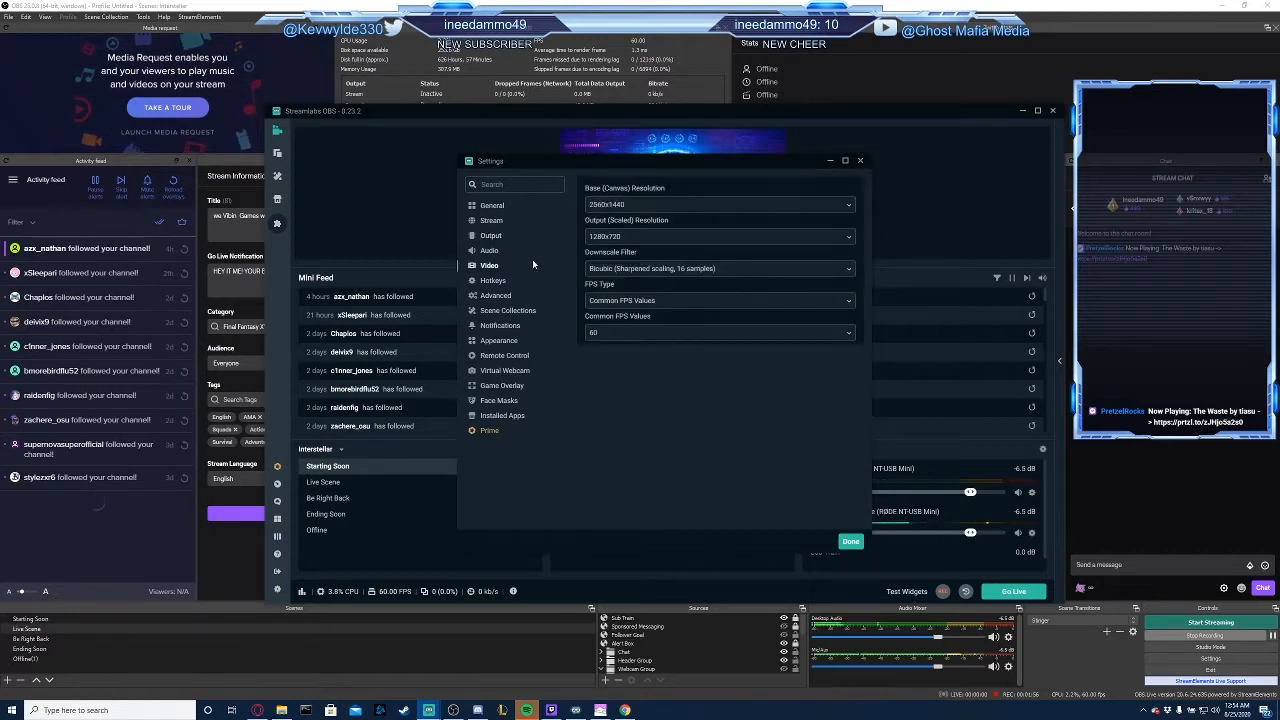
# Compare the recording output settings with the streaming output settings.
pyautogui.click(490, 238)
pyautogui.click(634, 229)
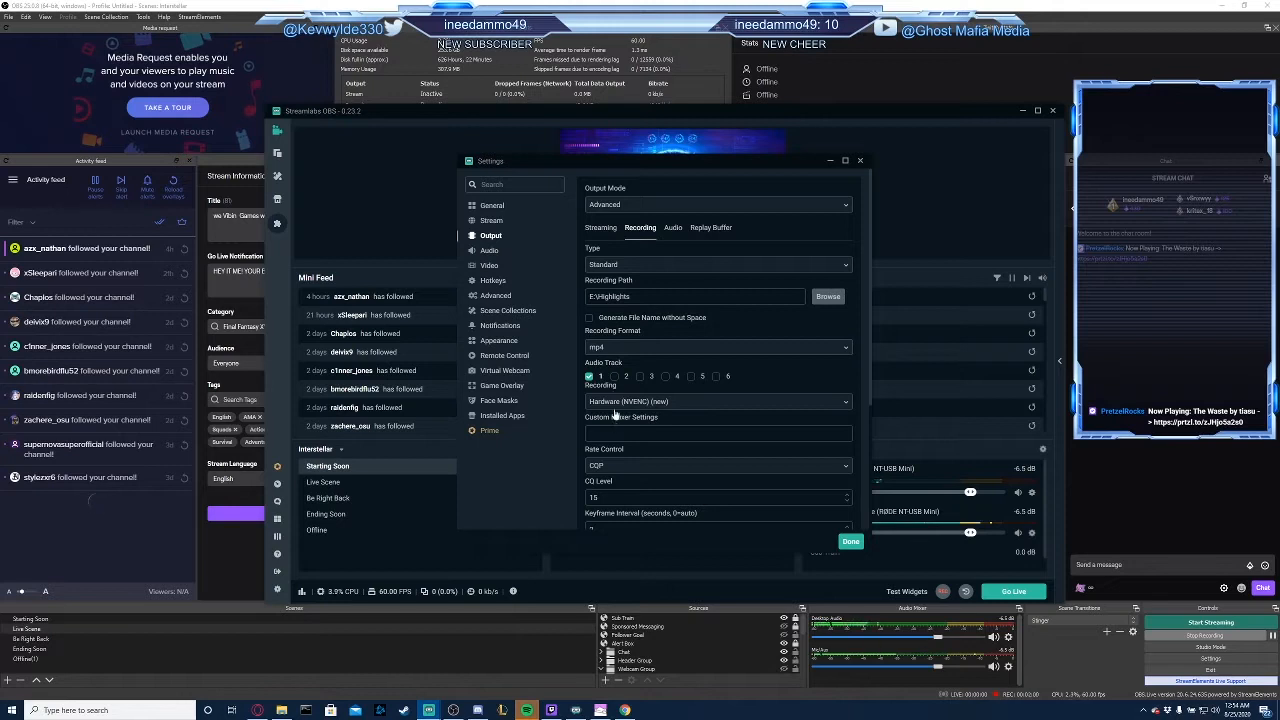
pyautogui.click(594, 229)
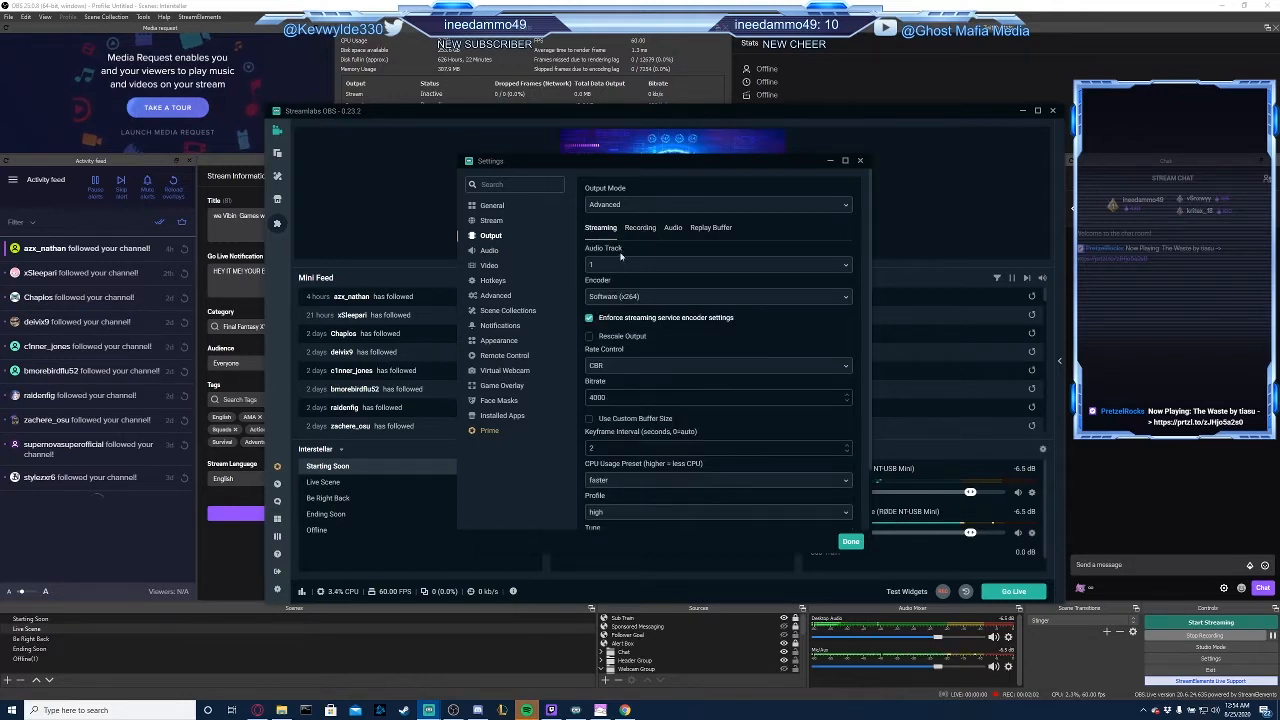
pyautogui.click(640, 229)
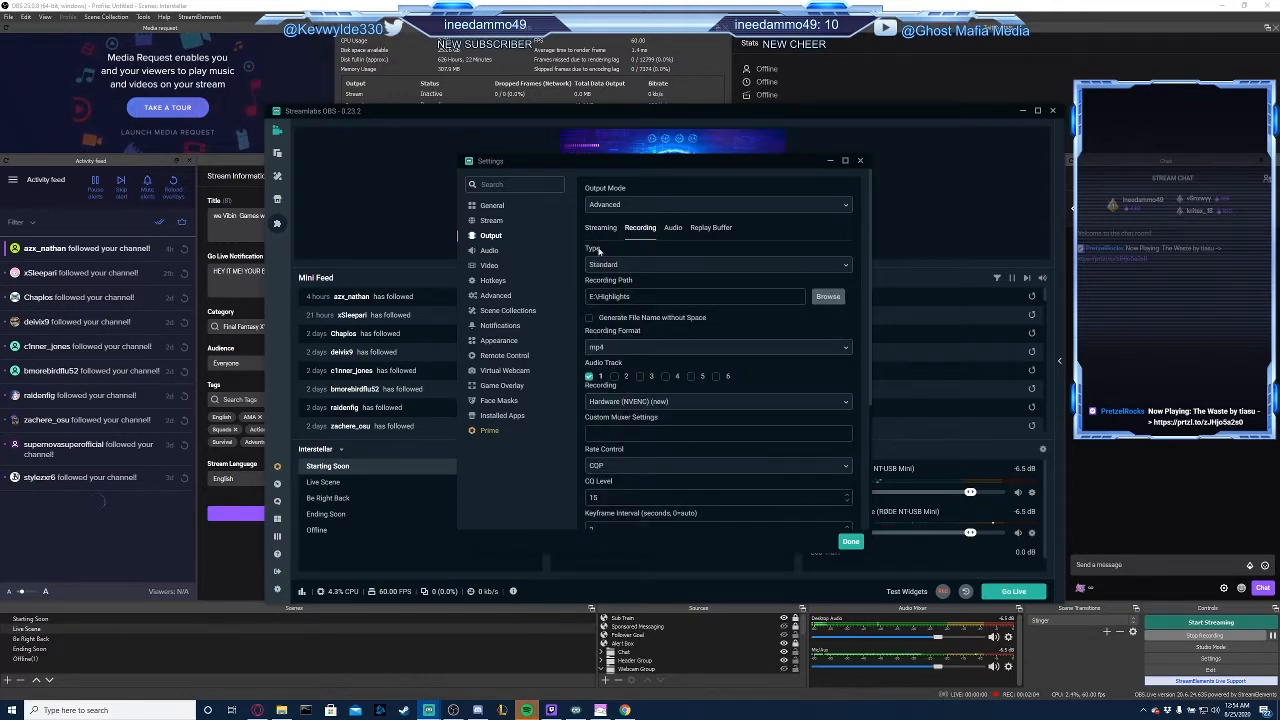
pyautogui.click(600, 229)
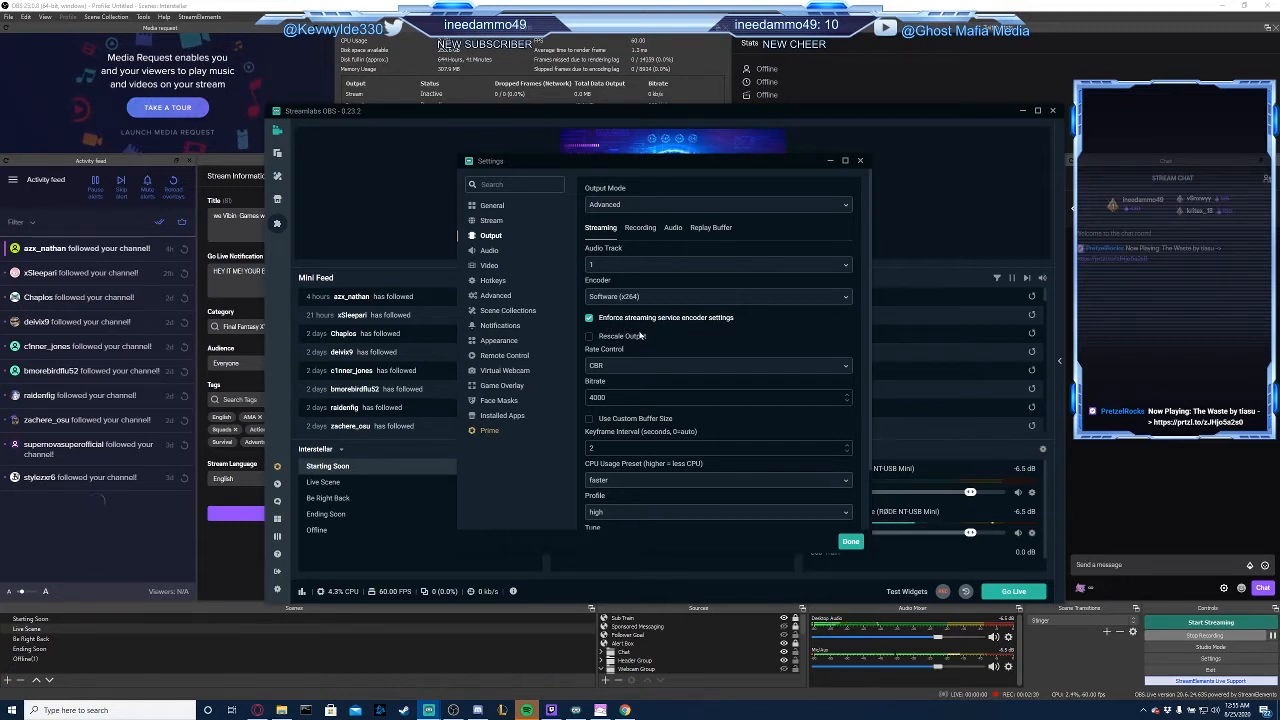
# Turn off enforcing of the streaming service encoder settings and set the rate control to CBR.
pyautogui.click(628, 319)
pyautogui.scroll(-1, 587, 376)
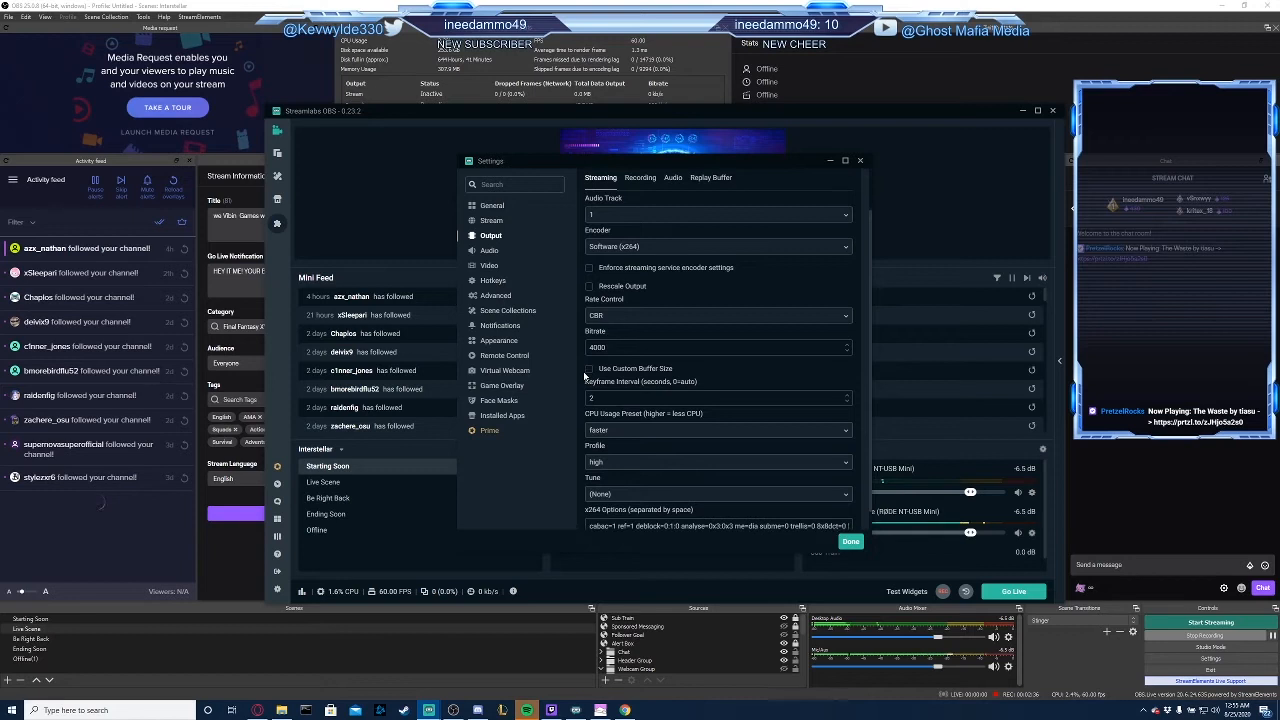
pyautogui.click(615, 318)
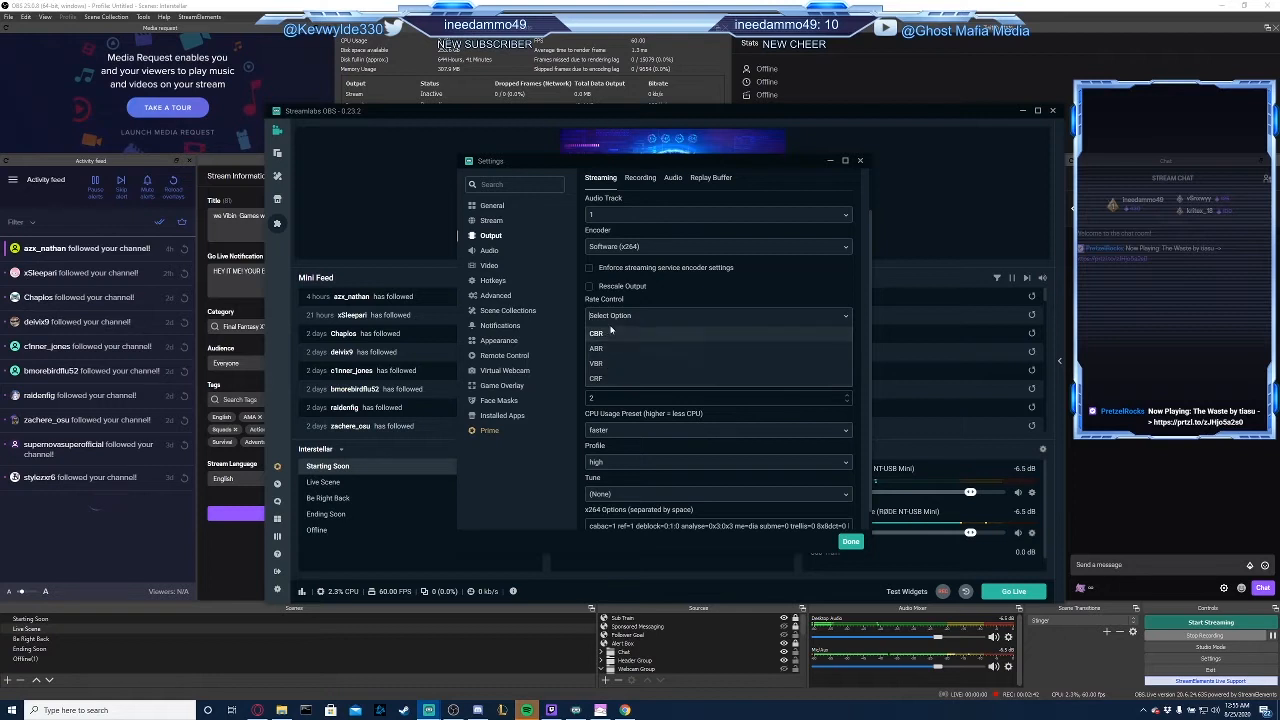
pyautogui.click(585, 334)
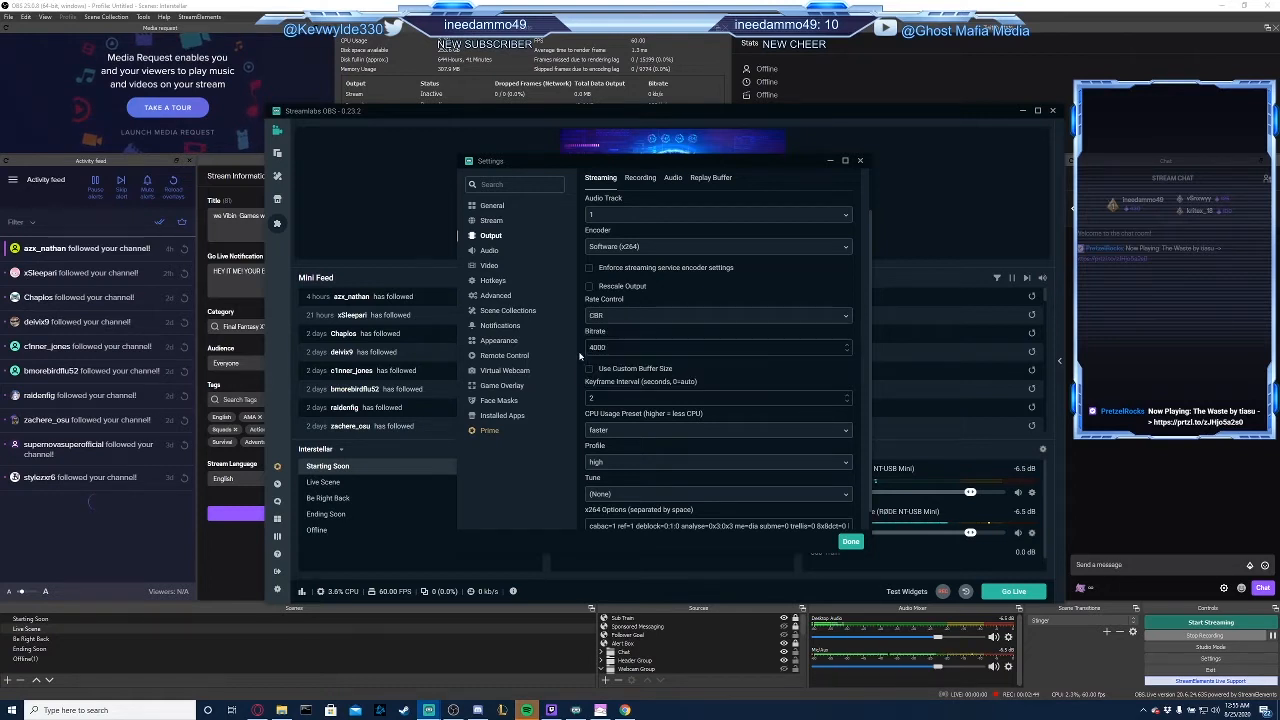
pyautogui.click(607, 318)
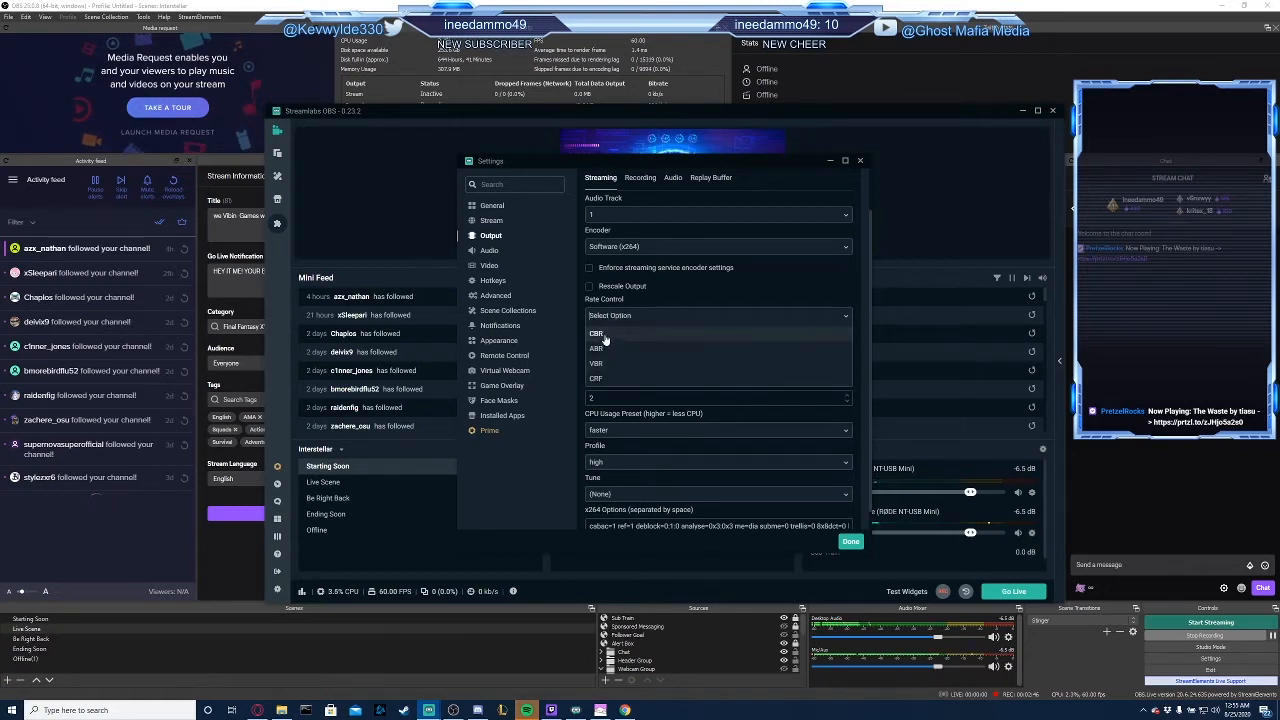
pyautogui.click(604, 334)
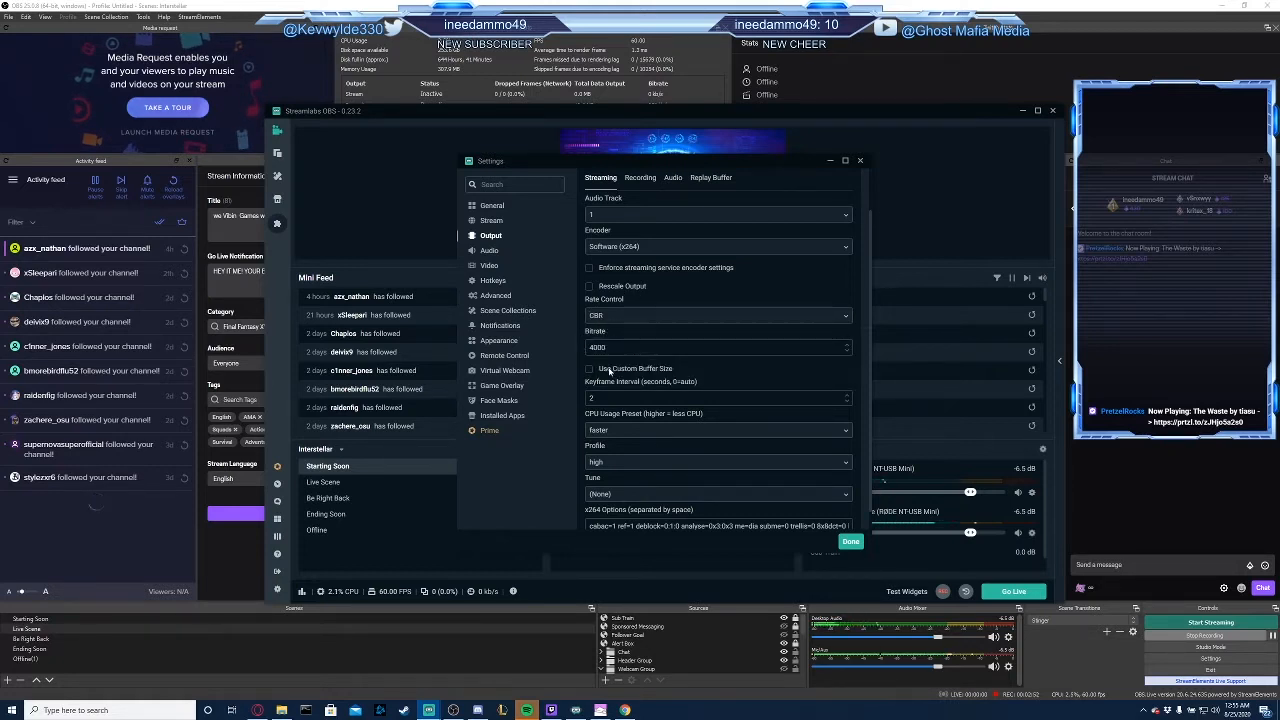
# Examine the bitrate in the streaming output settings.
pyautogui.scroll(1, 600, 366)
pyautogui.scroll(-2, 580, 363)
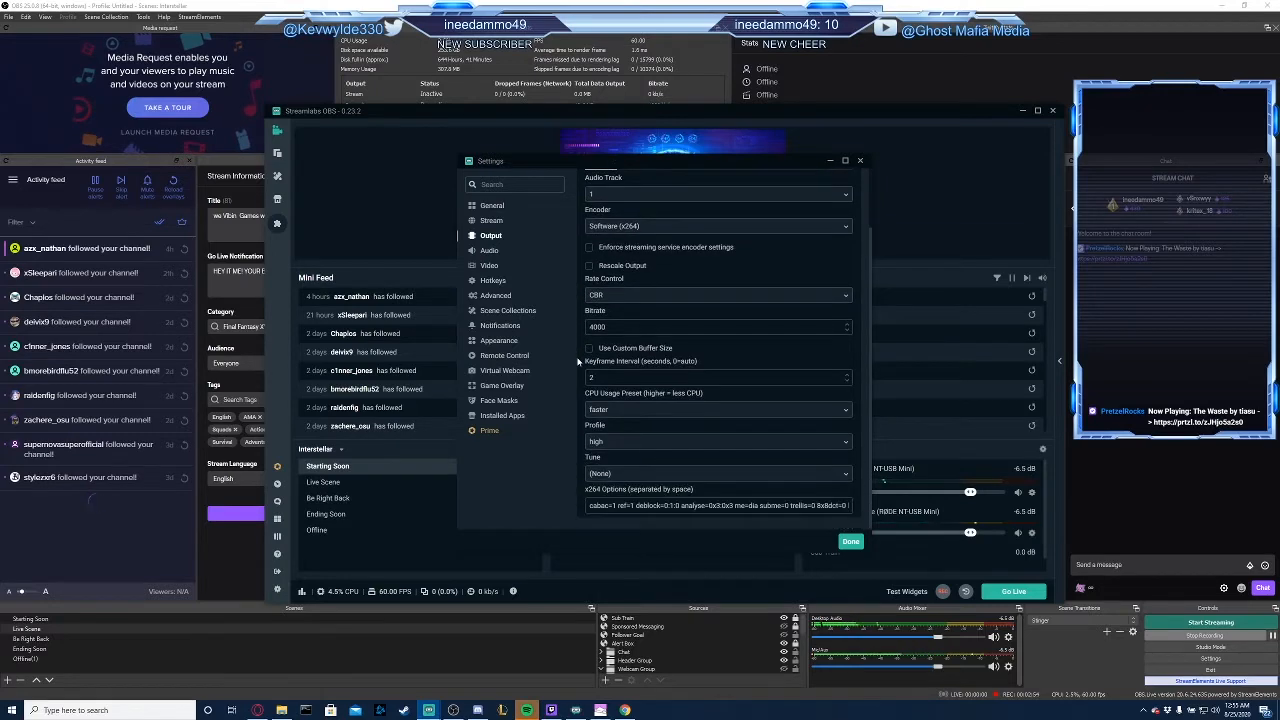
pyautogui.doubleClick(598, 327)
pyautogui.click(612, 327)
pyautogui.doubleClick(598, 327)
pyautogui.click(607, 327)
# Set the base (canvas) resolution to 2560x1440 in the video settings and move the settings window clear of the preview.
pyautogui.click(489, 266)
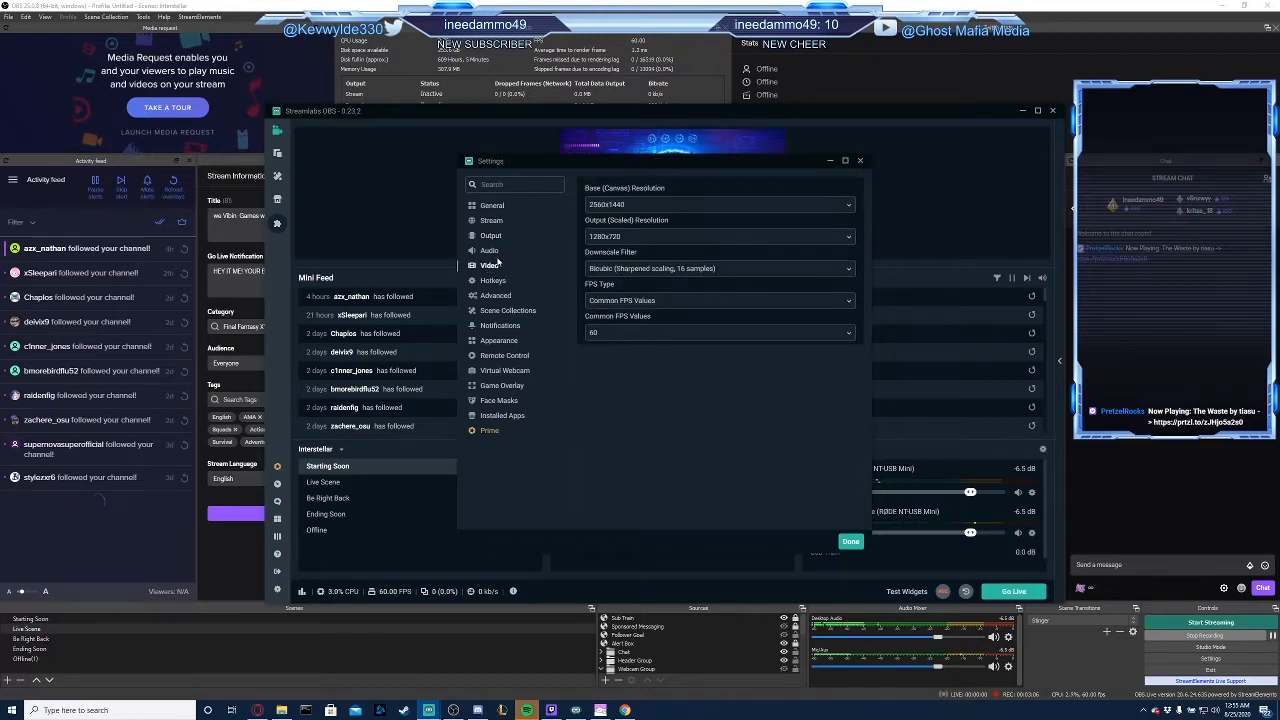
pyautogui.click(651, 207)
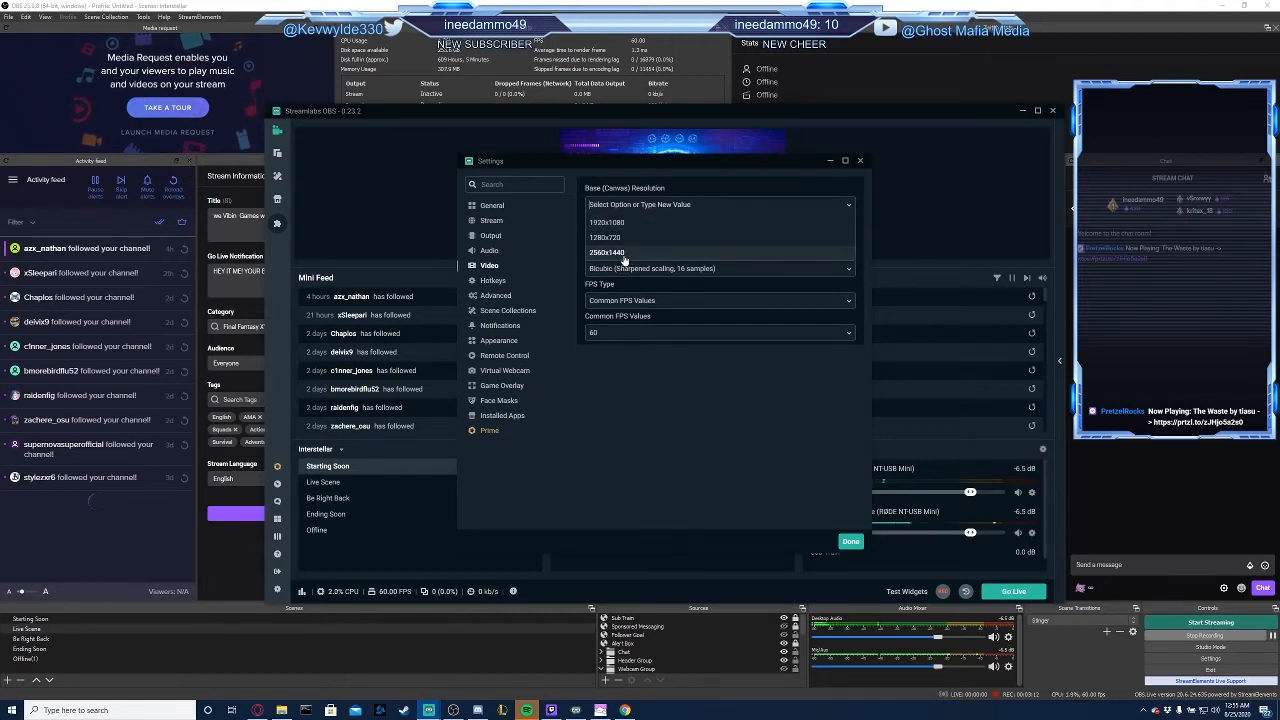
pyautogui.click(581, 253)
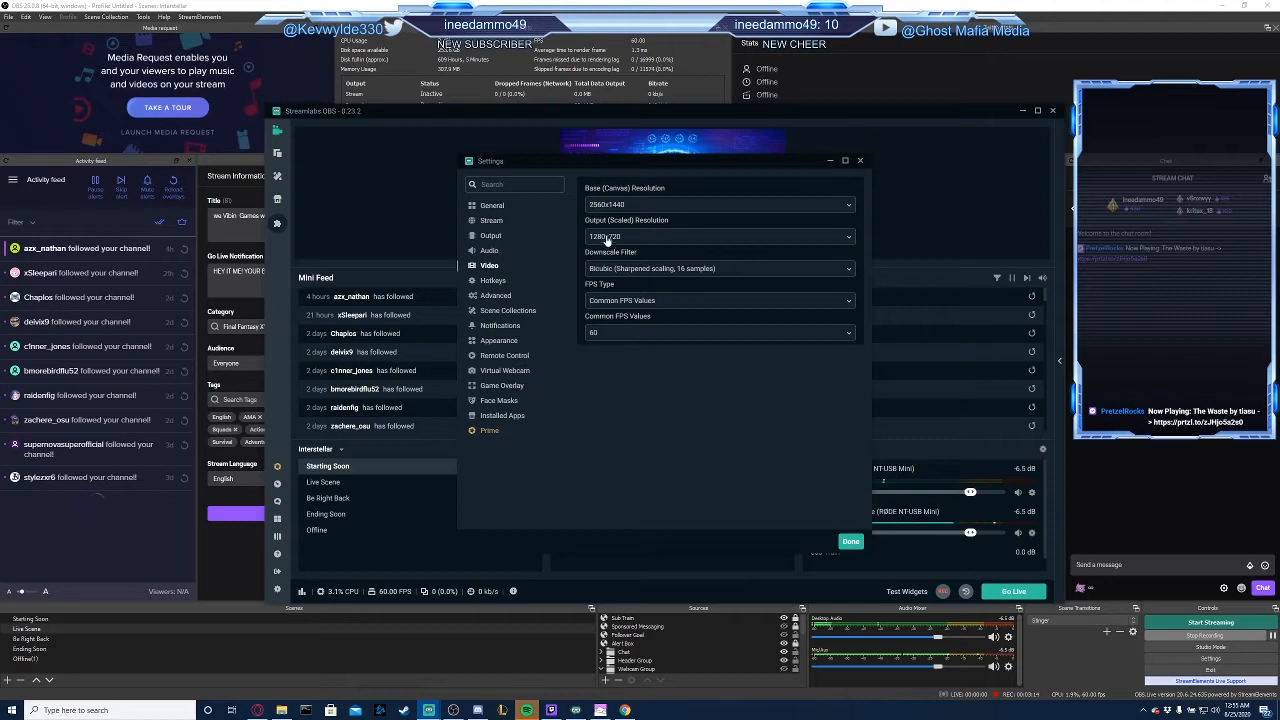
pyautogui.moveTo(608, 168); pyautogui.dragTo(258, 193)
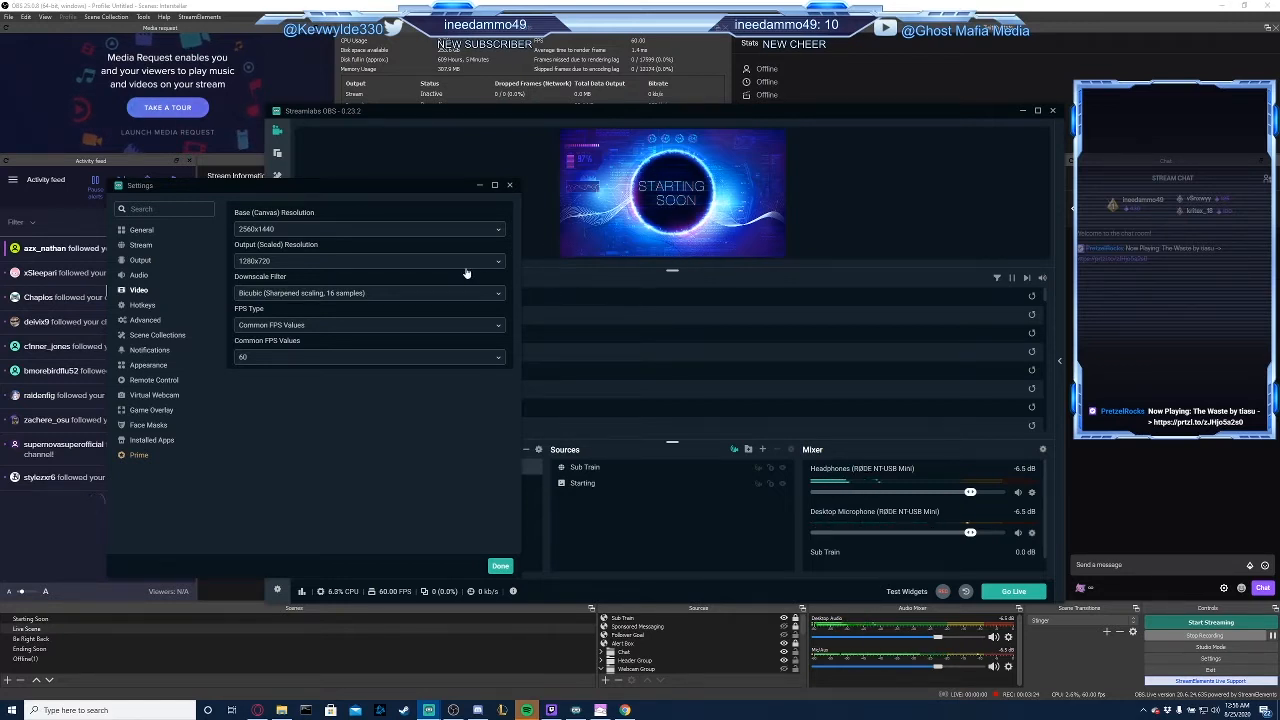
pyautogui.click(340, 261)
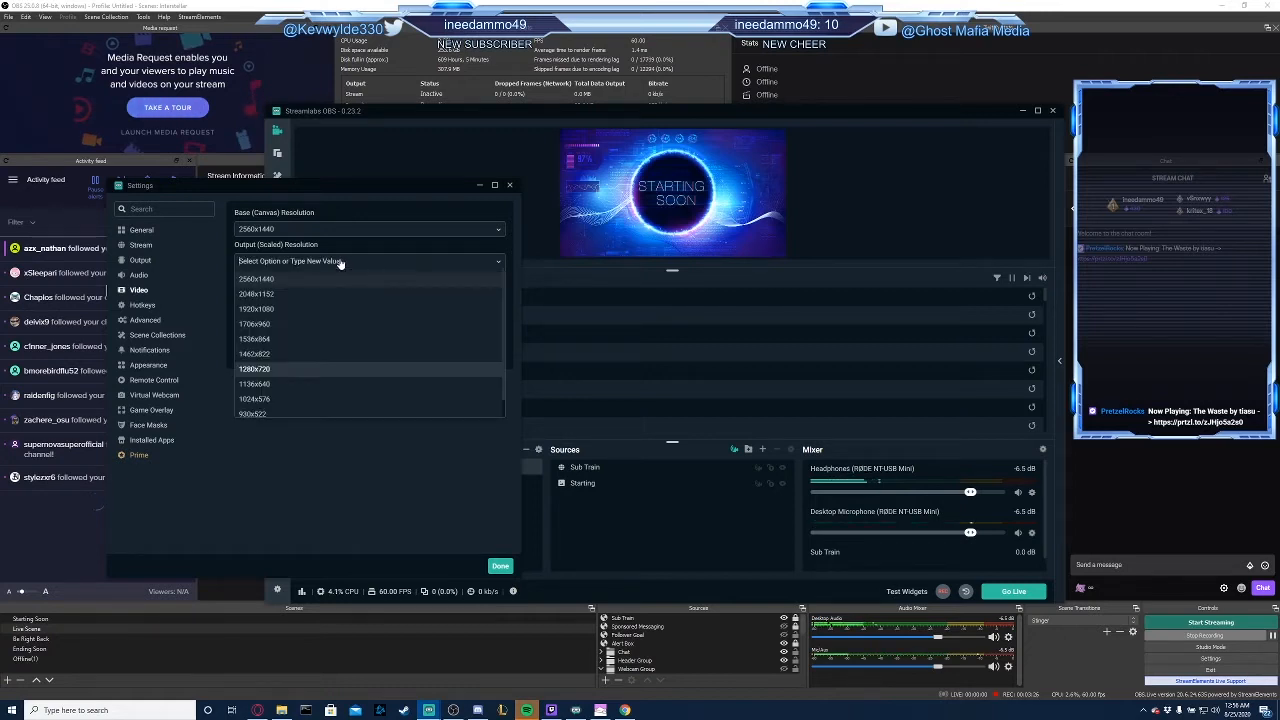
pyautogui.click(306, 262)
pyautogui.click(312, 229)
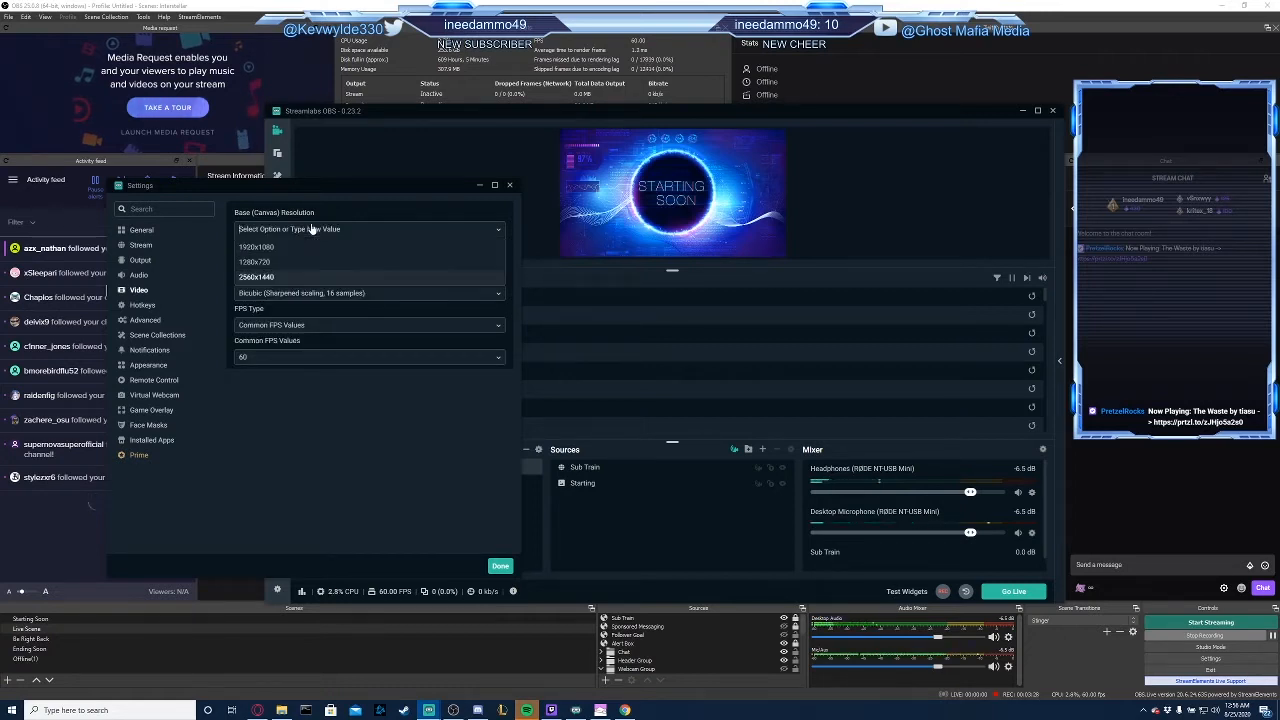
pyautogui.click(262, 277)
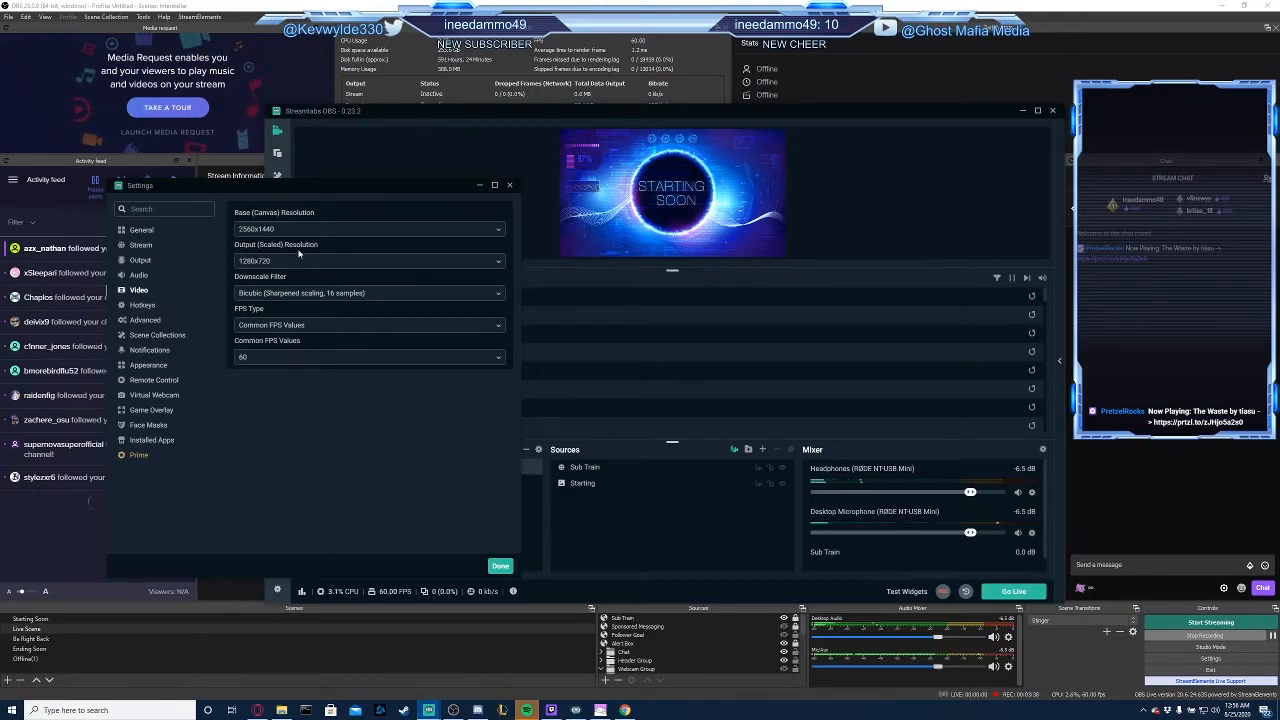
# Move the settings window higher up and examine the available output (scaled) resolutions in the video settings.
pyautogui.moveTo(305, 179); pyautogui.dragTo(338, 98)
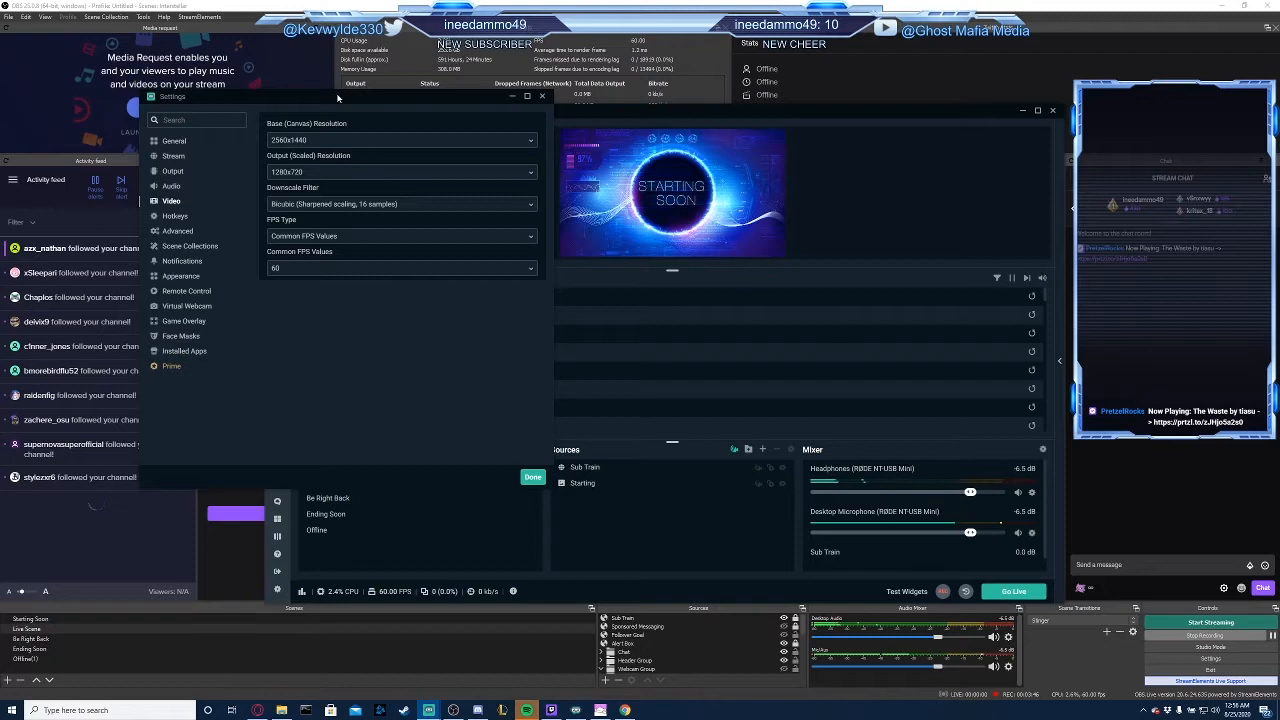
pyautogui.click(323, 174)
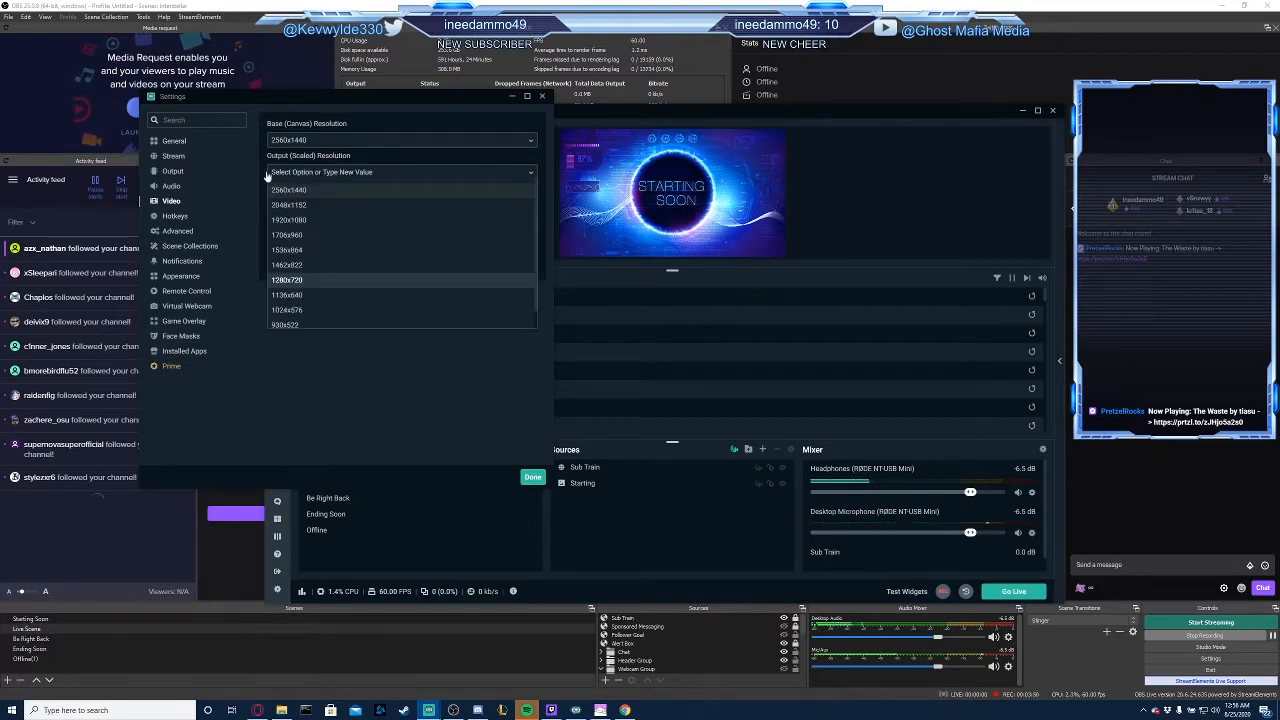
pyautogui.click(286, 190)
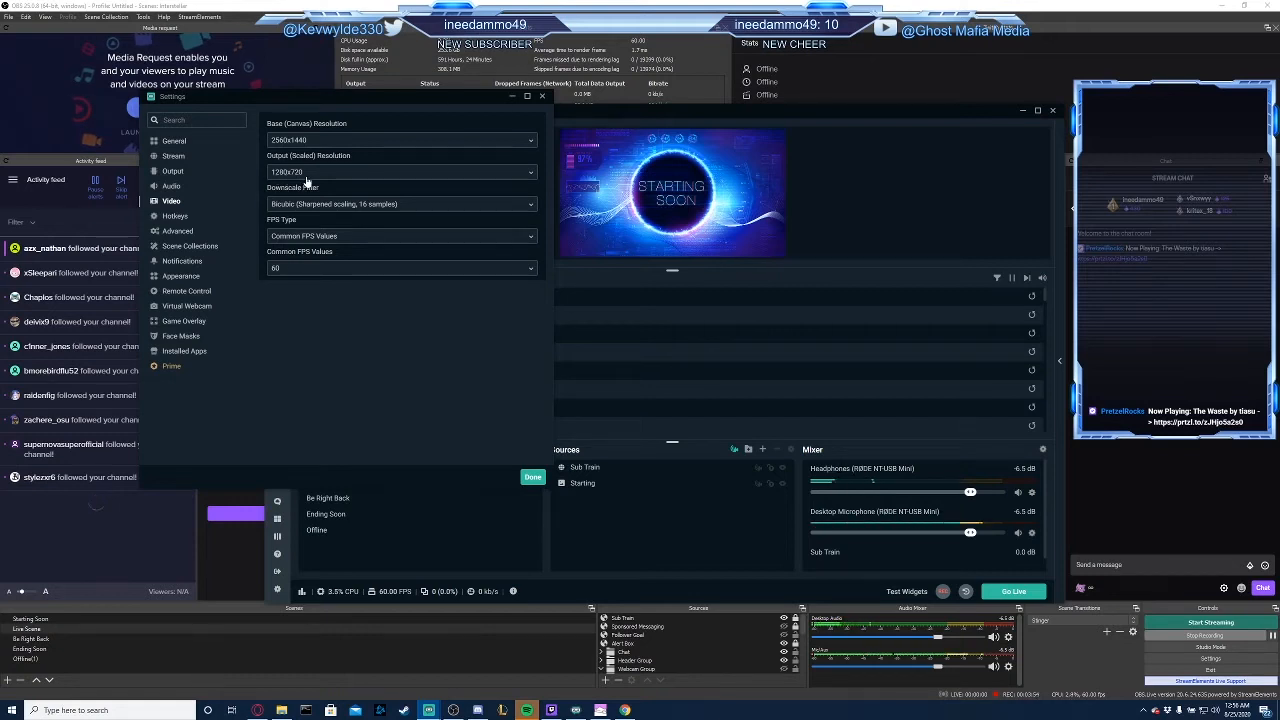
# Select Bicubic (Sharpened scaling, 16 samples) as the downscale filter in the video settings.
pyautogui.click(301, 207)
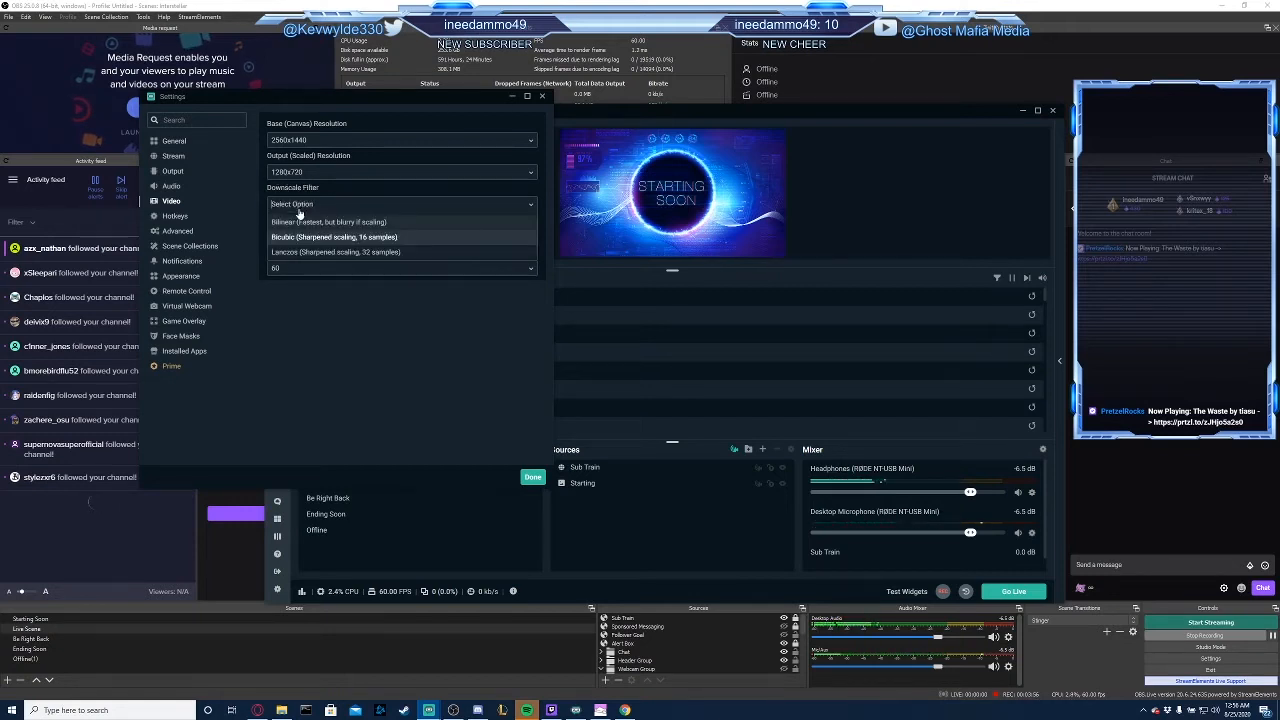
pyautogui.click(286, 232)
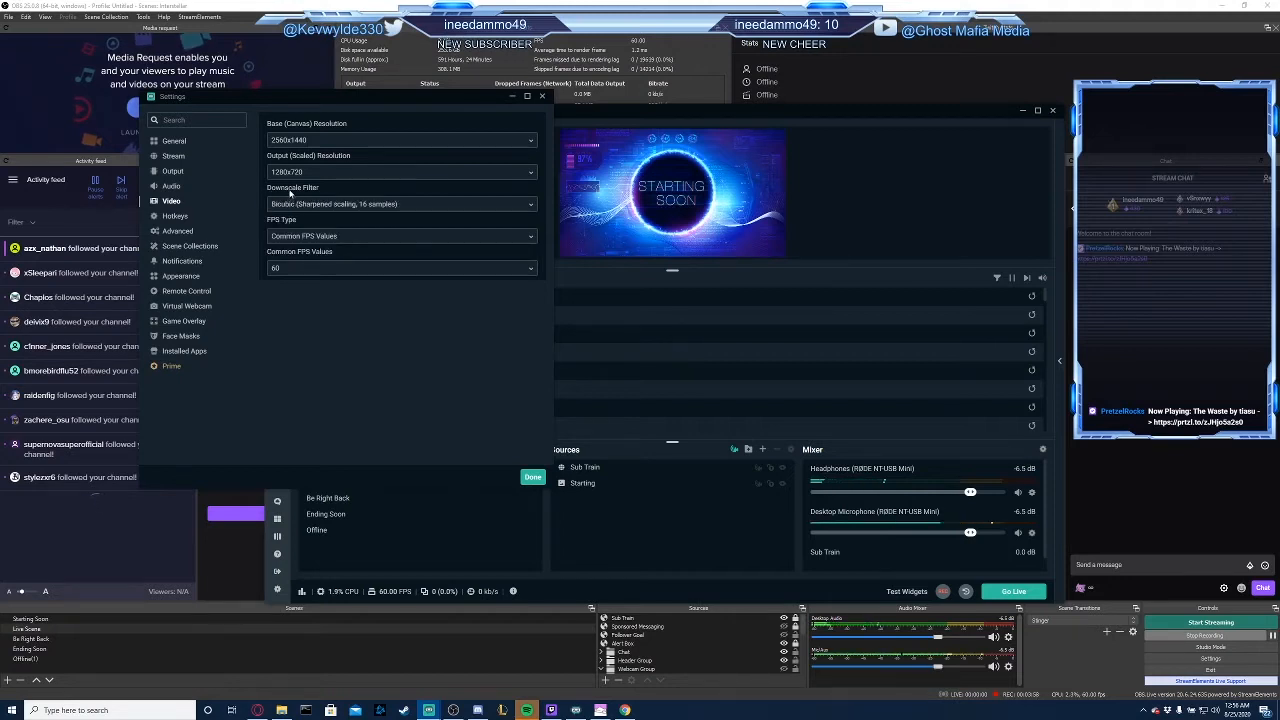
pyautogui.click(303, 207)
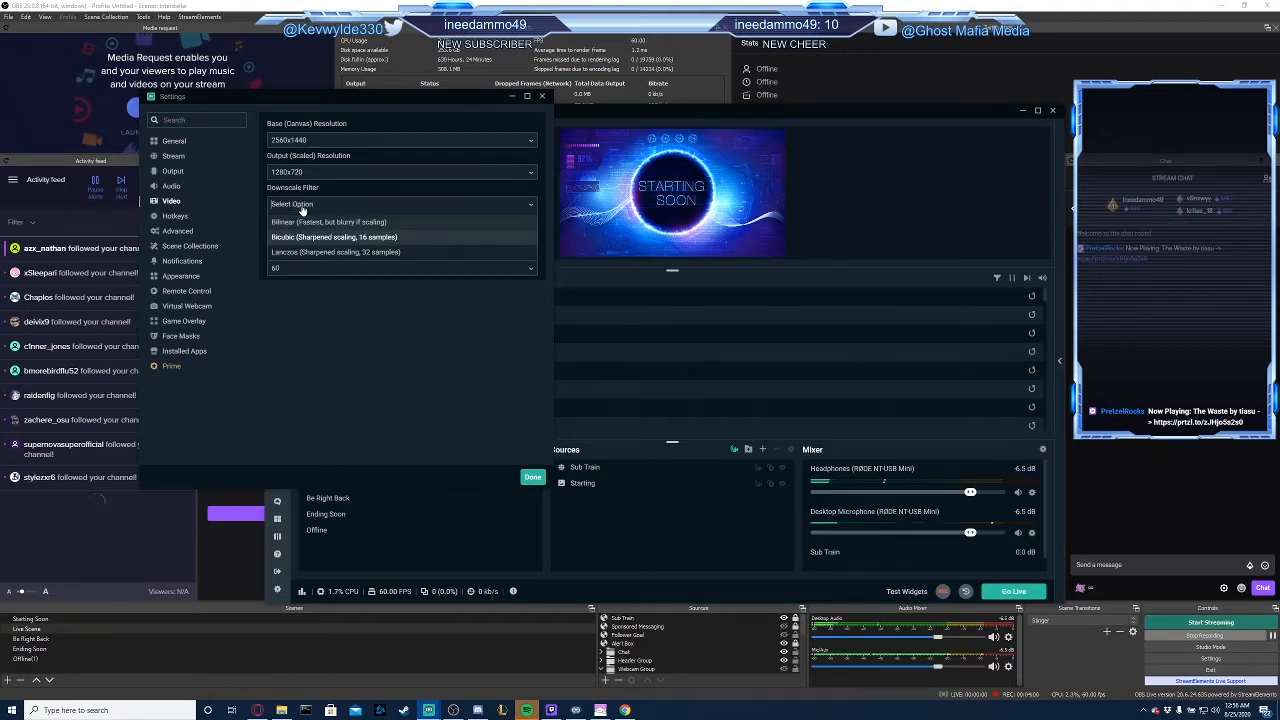
pyautogui.click(320, 240)
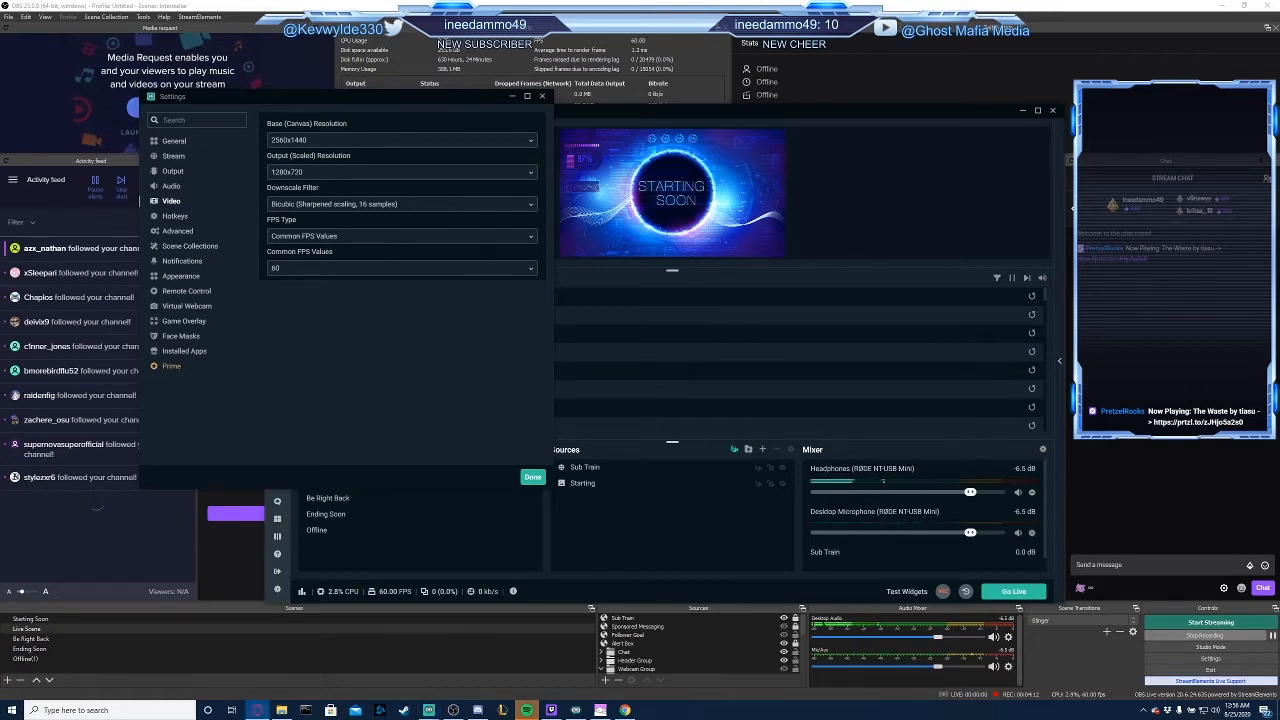
# Try a common FPS value of 30 in the video settings.
pyautogui.click(299, 272)
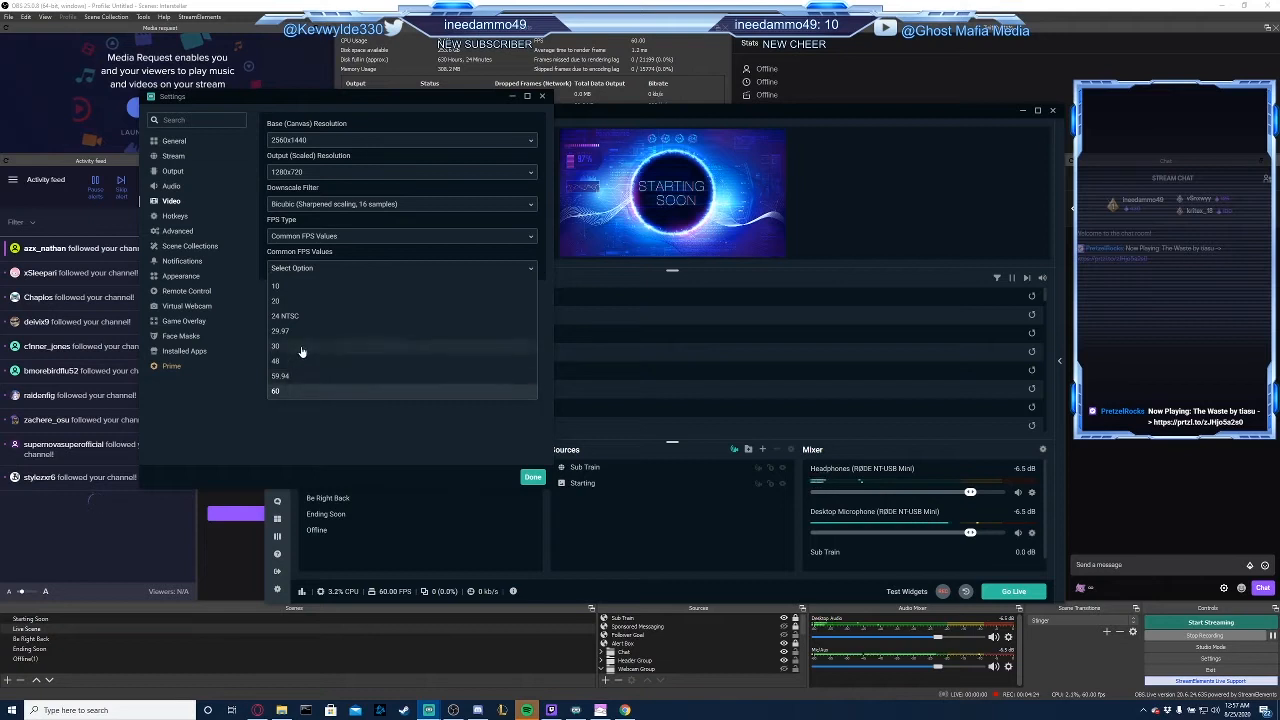
pyautogui.click(250, 405)
pyautogui.click(312, 270)
pyautogui.click(276, 346)
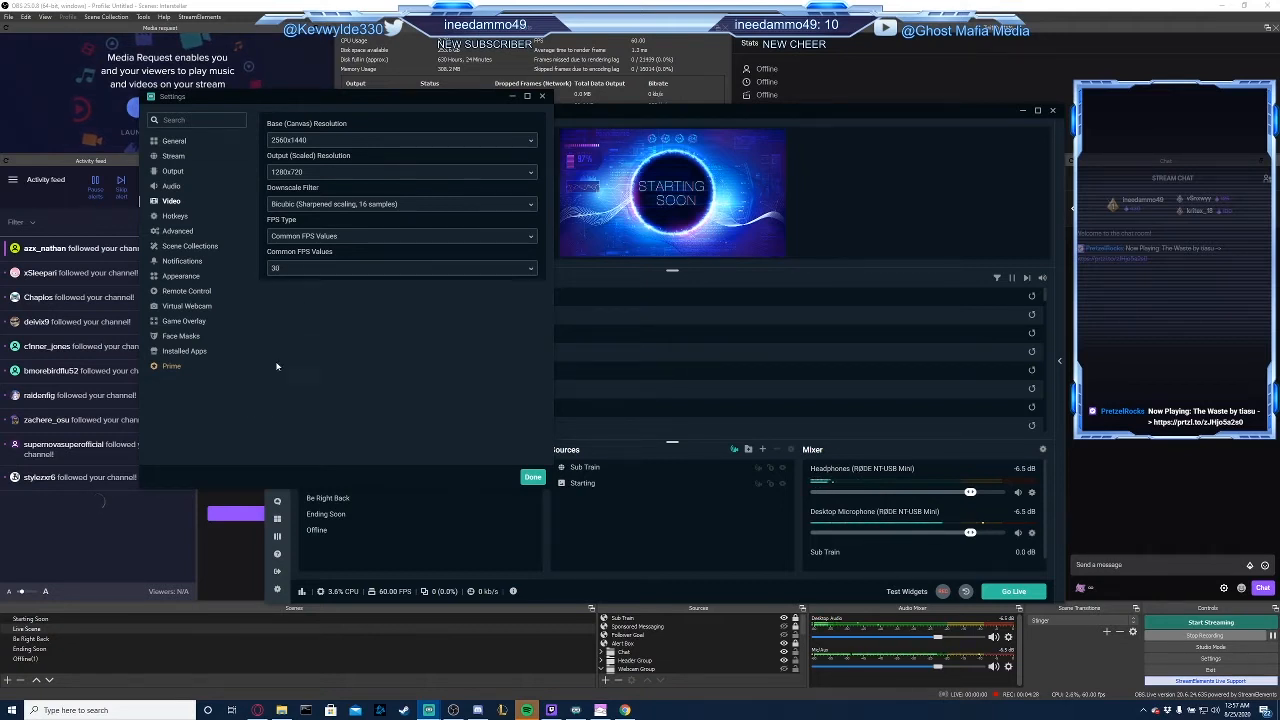
# Set the common FPS value to 60 in the video settings.
pyautogui.click(290, 272)
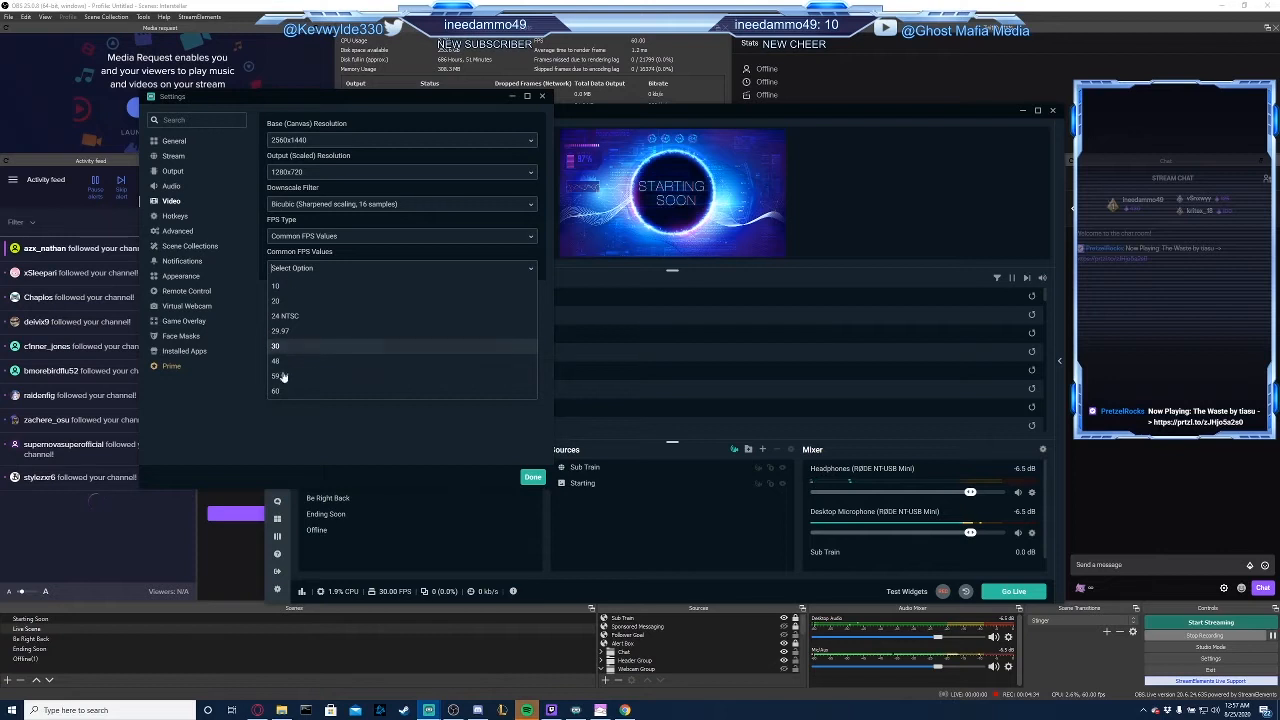
pyautogui.click(282, 387)
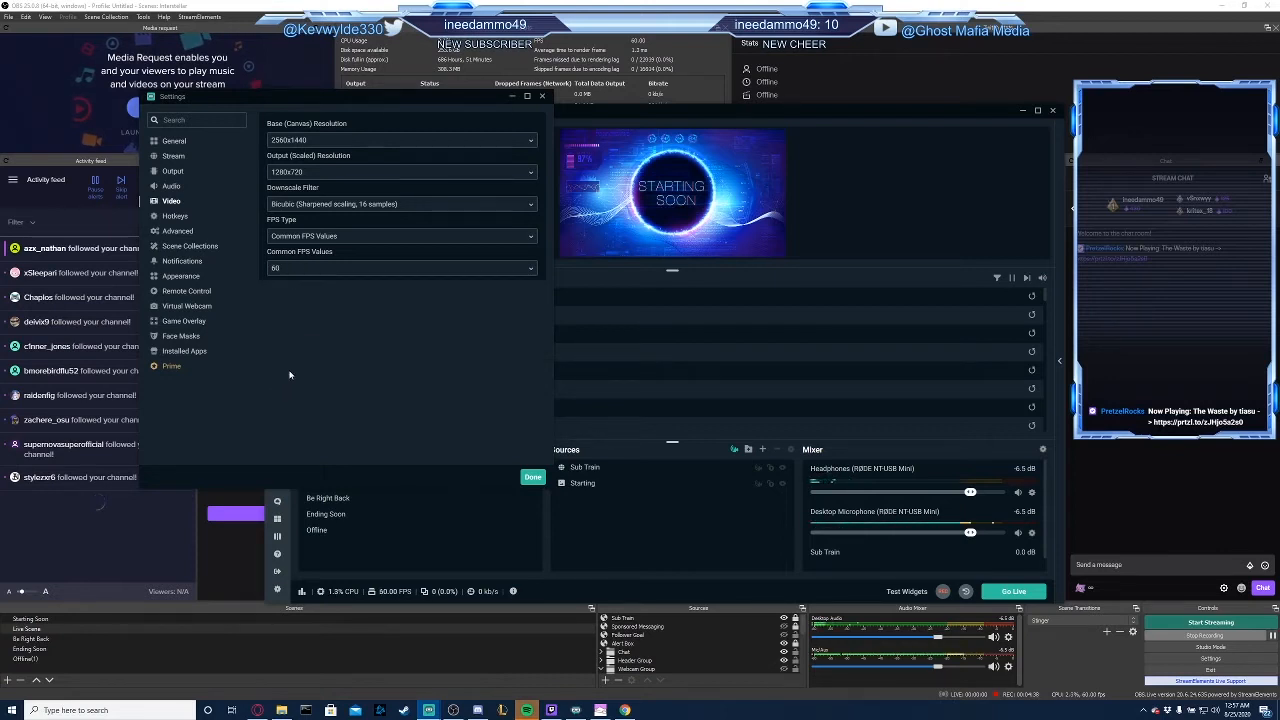
pyautogui.click(272, 272)
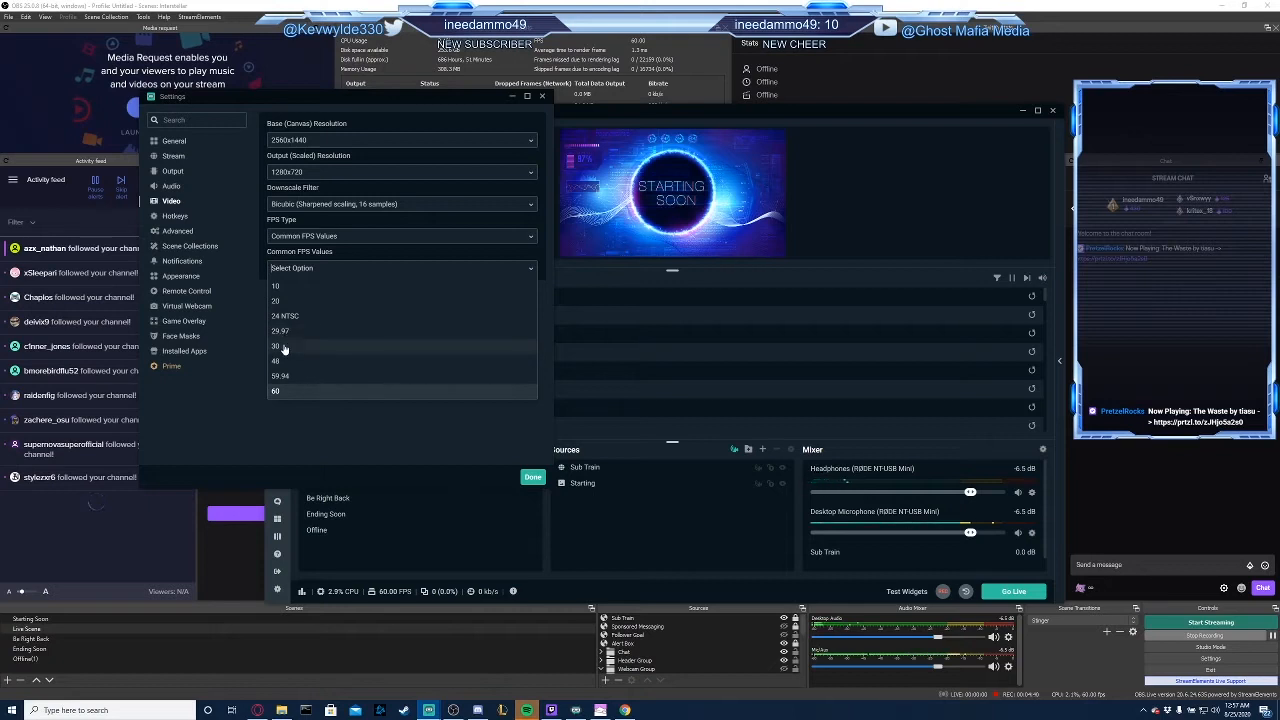
pyautogui.click(284, 391)
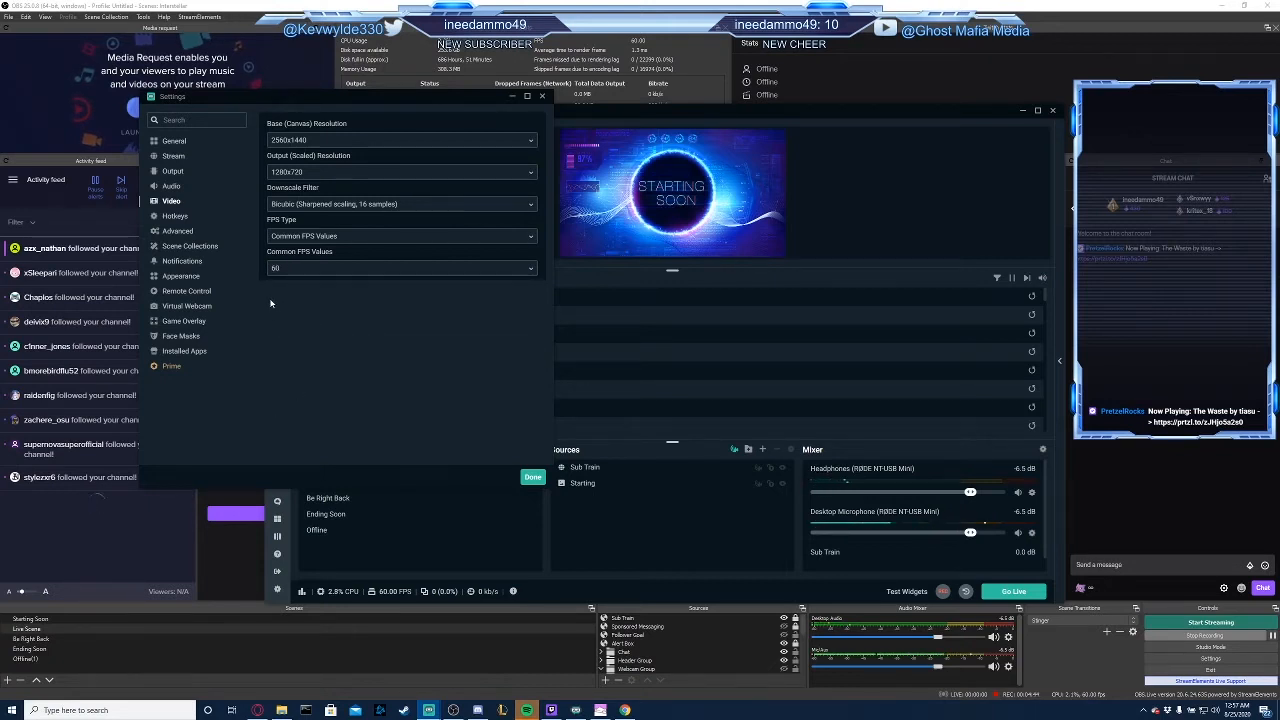
# Look over the advanced settings, return to the streaming output settings and highlight the bitrate value.
pyautogui.click(174, 216)
pyautogui.click(179, 231)
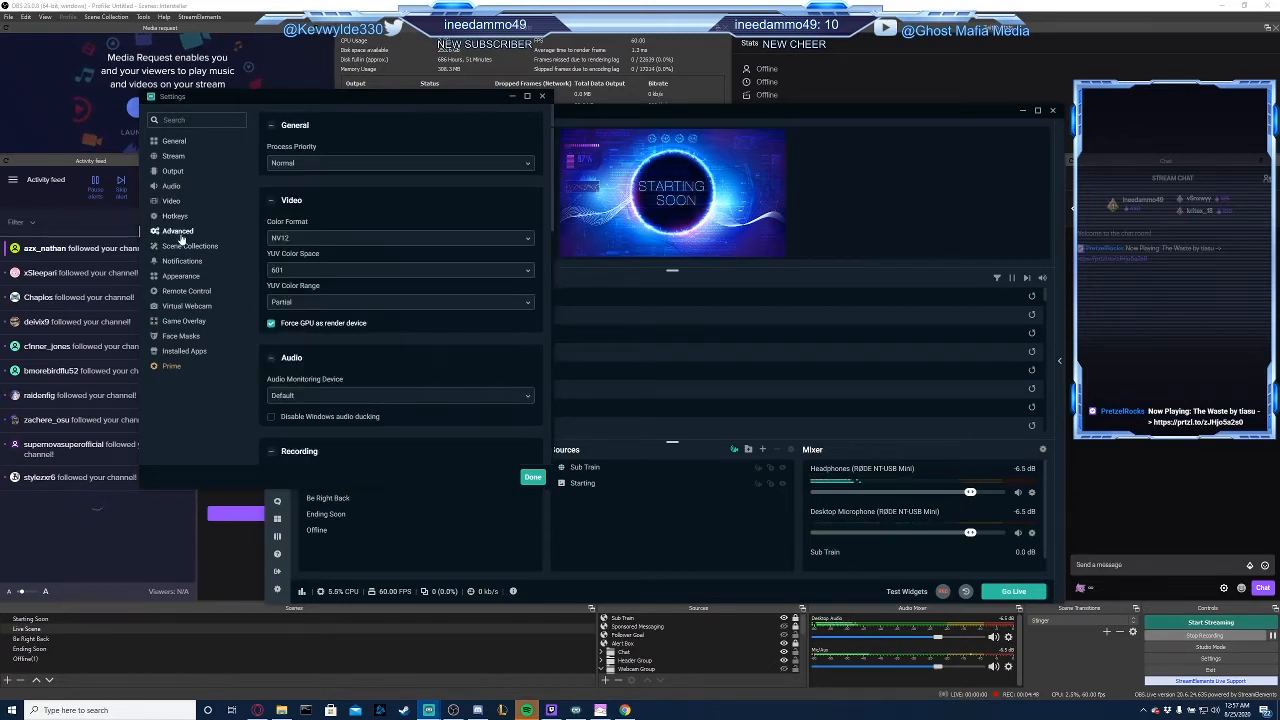
pyautogui.click(172, 177)
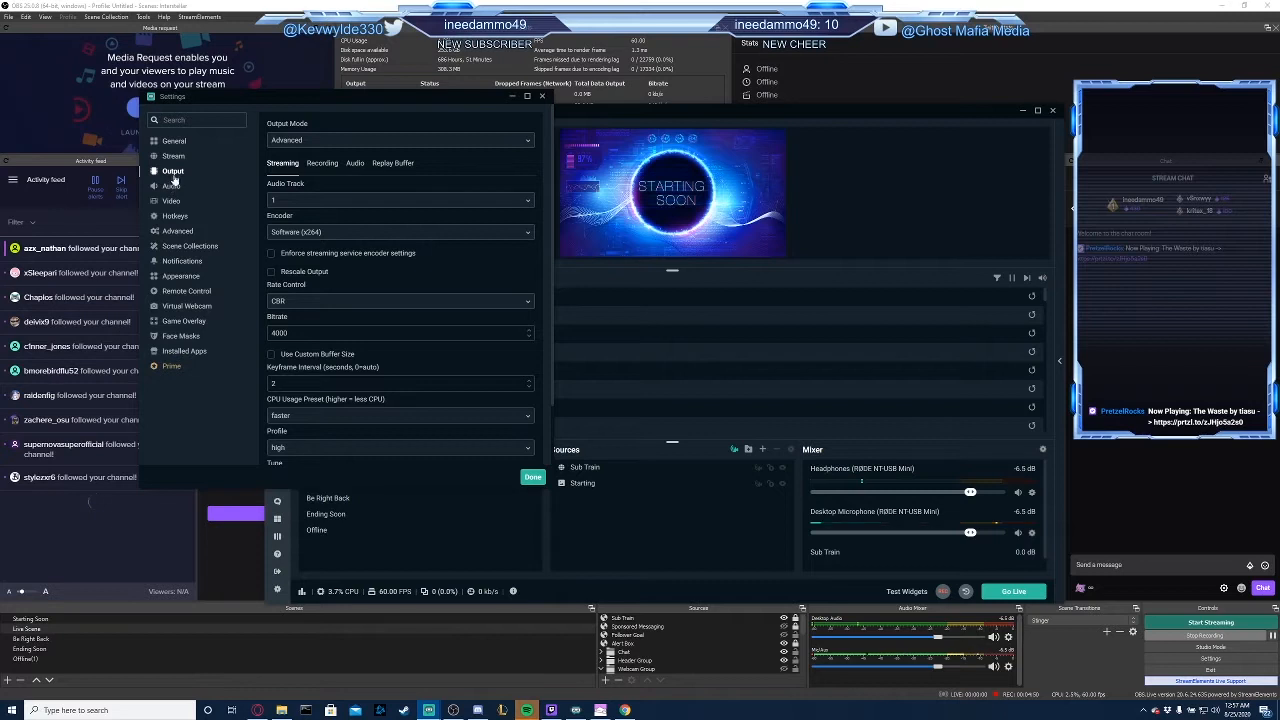
pyautogui.scroll(-1, 400, 290)
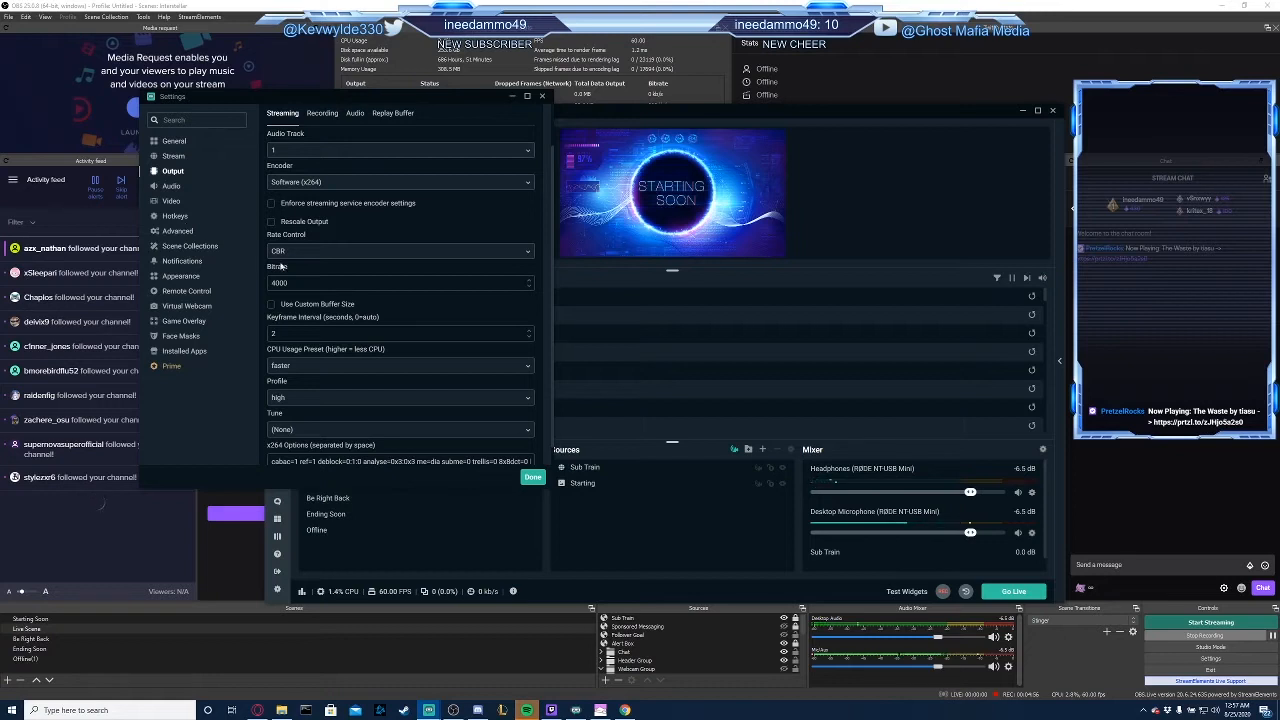
pyautogui.moveTo(287, 283); pyautogui.dragTo(258, 285)
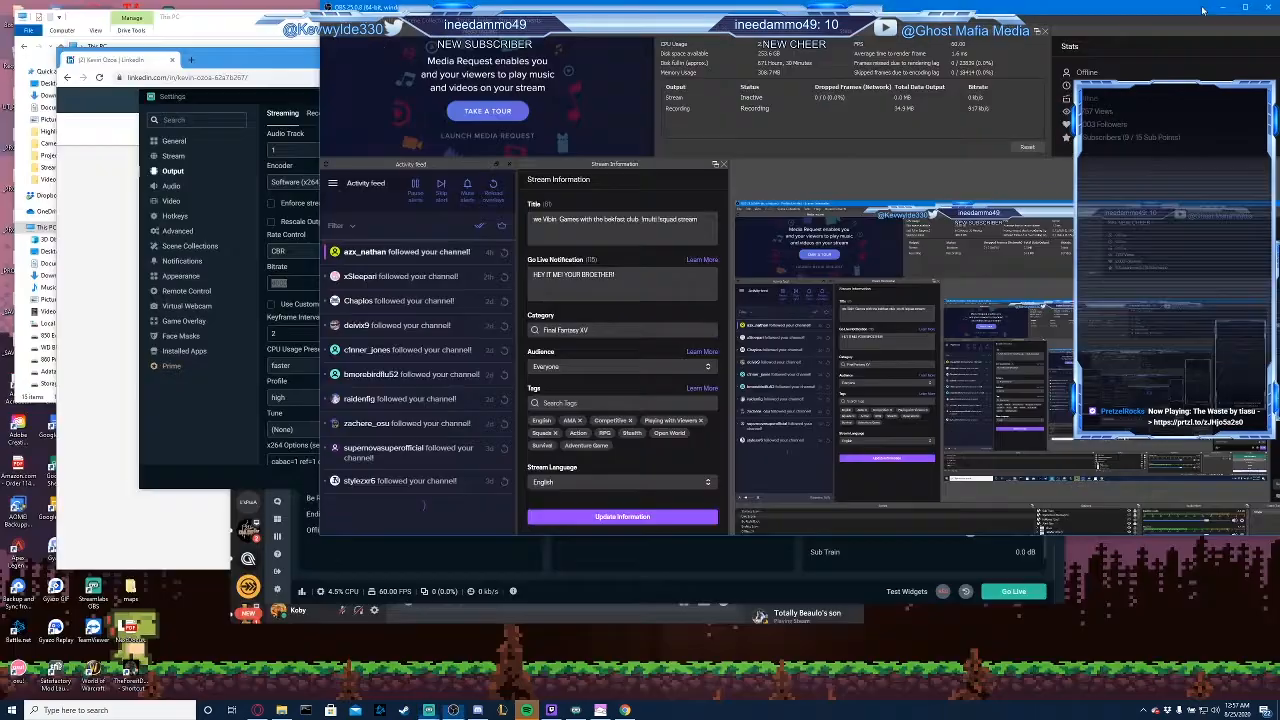
# Close the LinkedIn browser page and bring up Twitch Bandwidth Test next to the output settings window.
pyautogui.click(1221, 10)
pyautogui.click(683, 17)
pyautogui.click(105, 140)
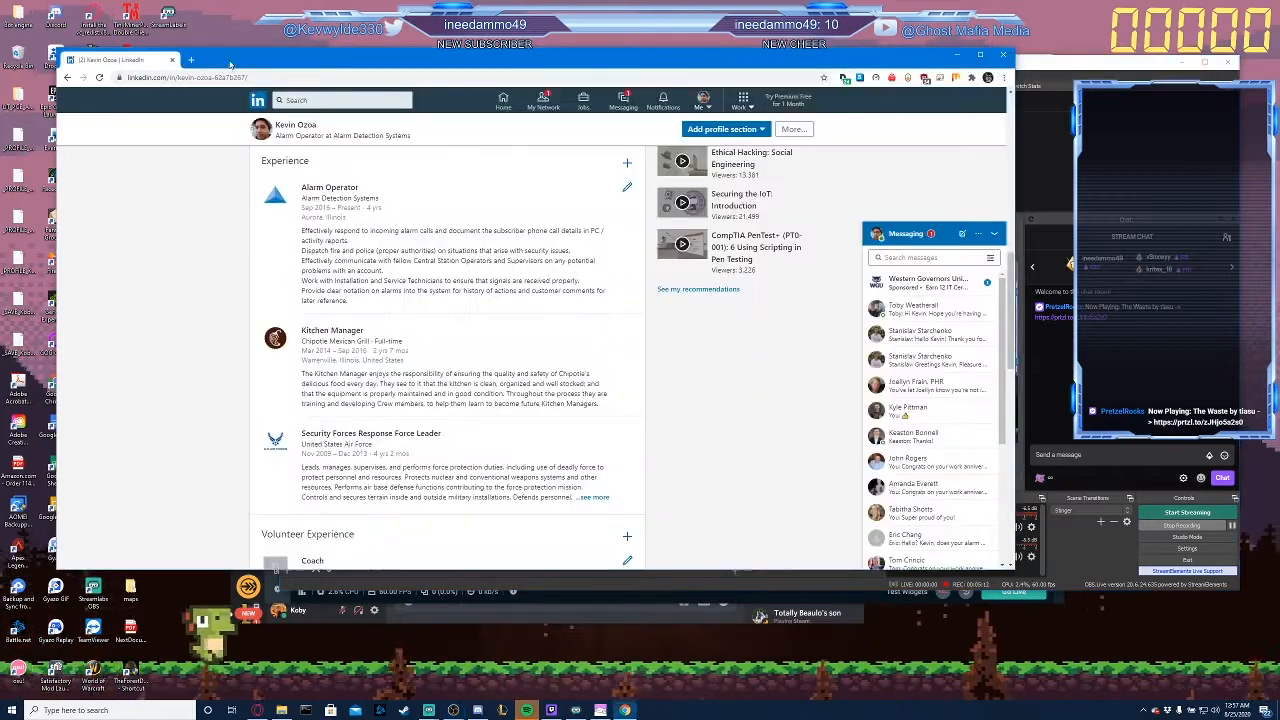
pyautogui.scroll(10, 150, 180)
pyautogui.click(172, 60)
pyautogui.moveTo(203, 101); pyautogui.dragTo(259, 92)
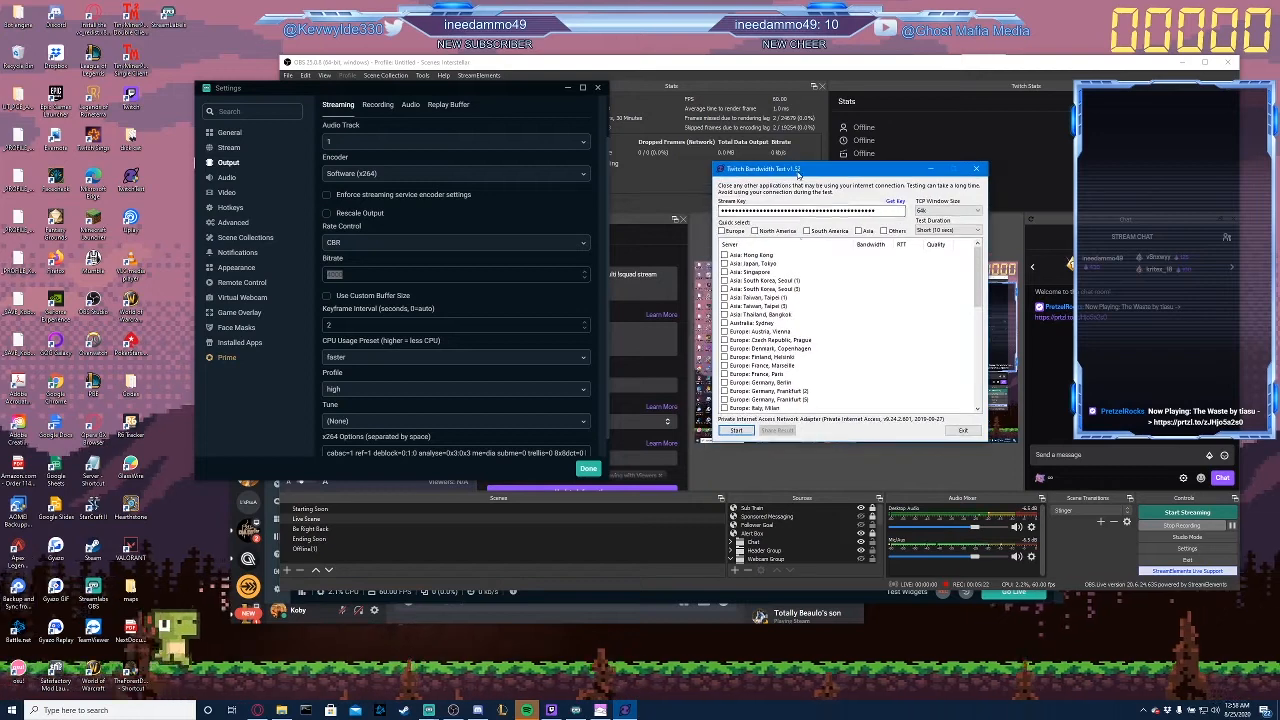
# Mark the North America servers in Twitch Bandwidth Test, review the server list and exit the tool.
pyautogui.doubleClick(808, 213)
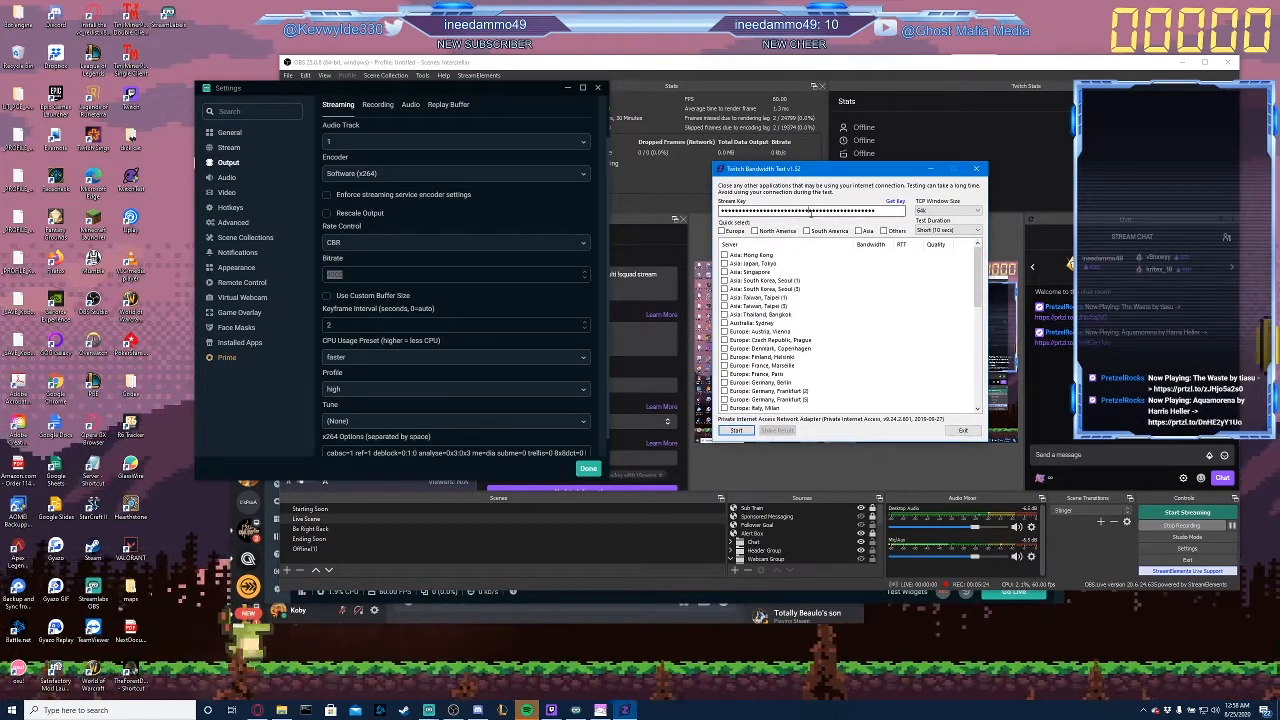
pyautogui.scroll(-3, 758, 338)
pyautogui.scroll(3, 758, 338)
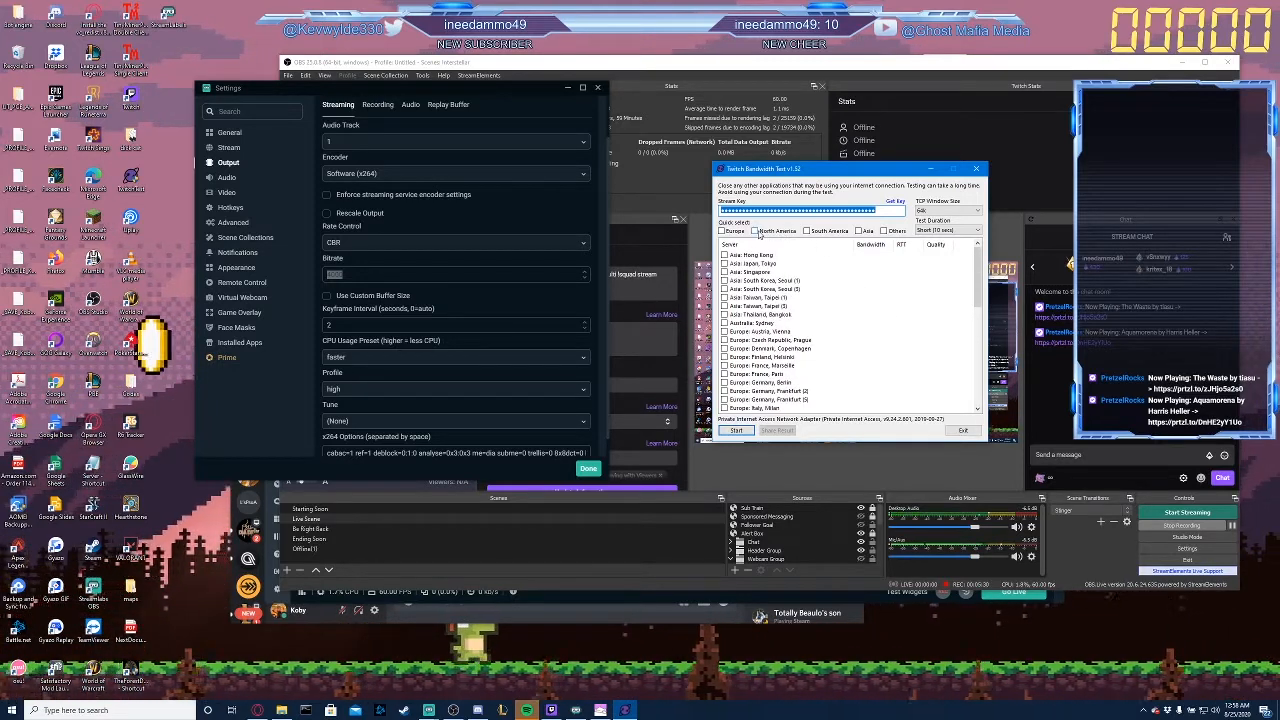
pyautogui.click(757, 231)
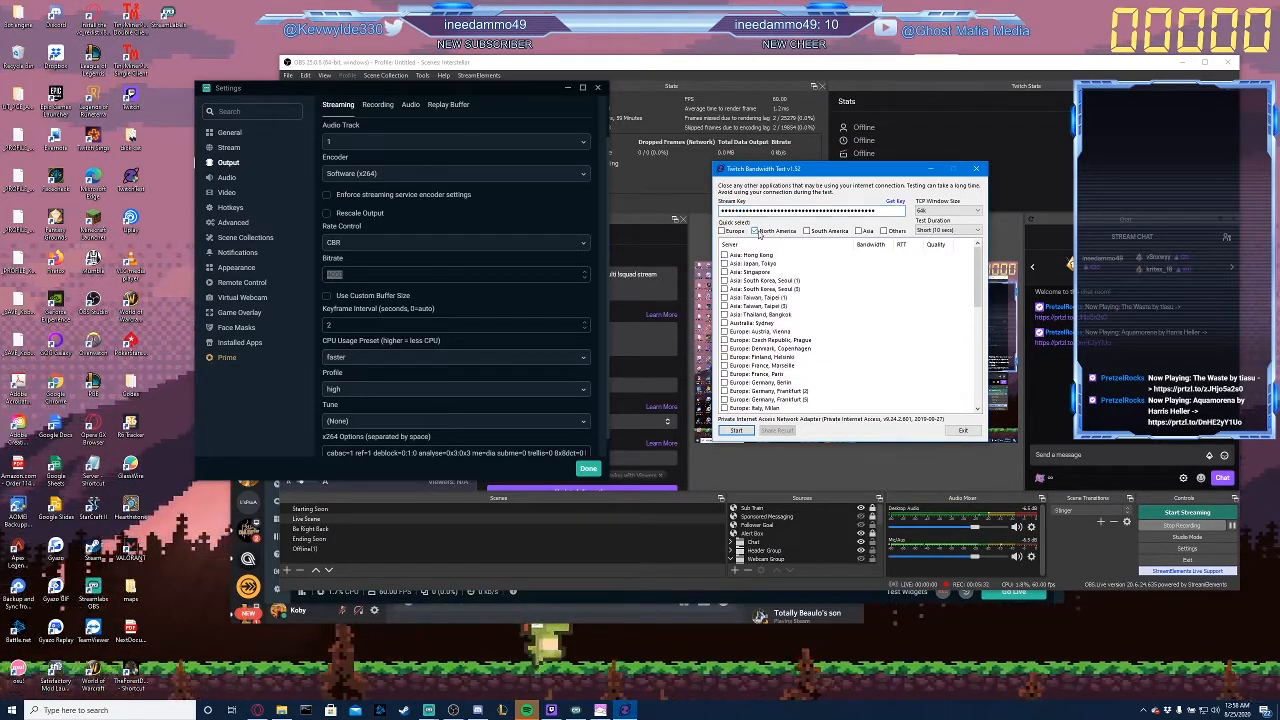
pyautogui.scroll(-10, 783, 331)
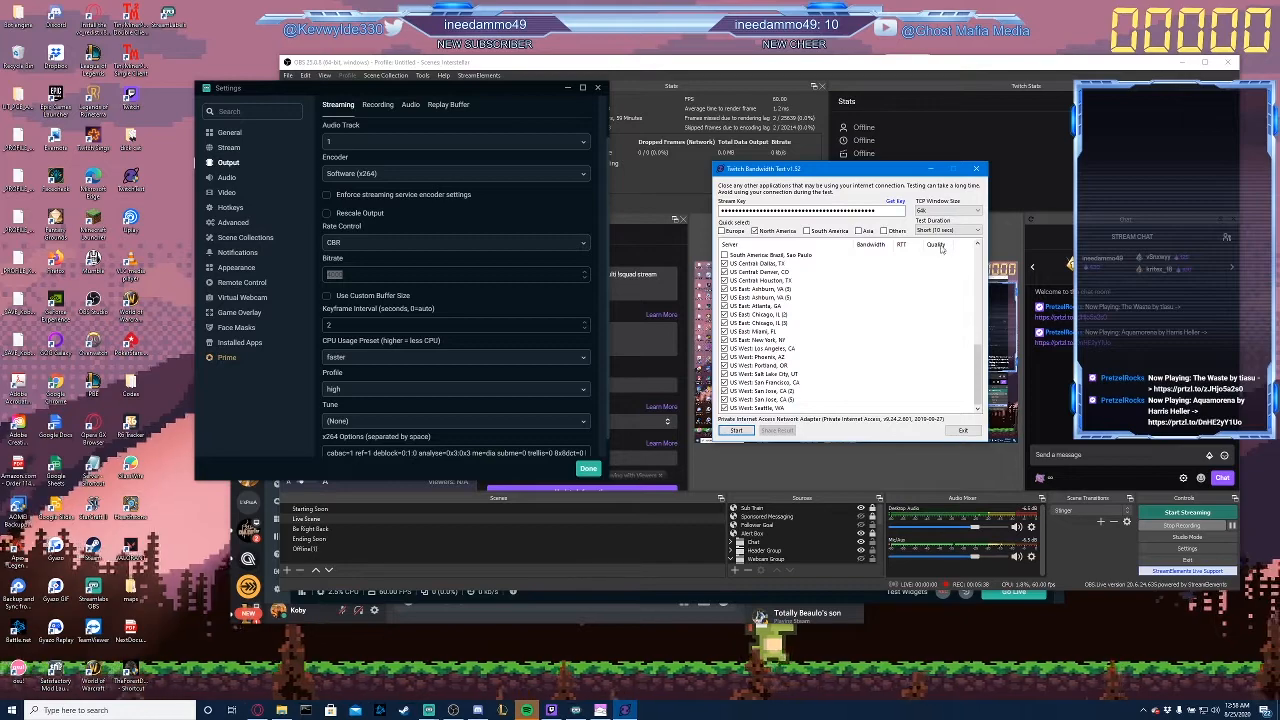
pyautogui.click(963, 430)
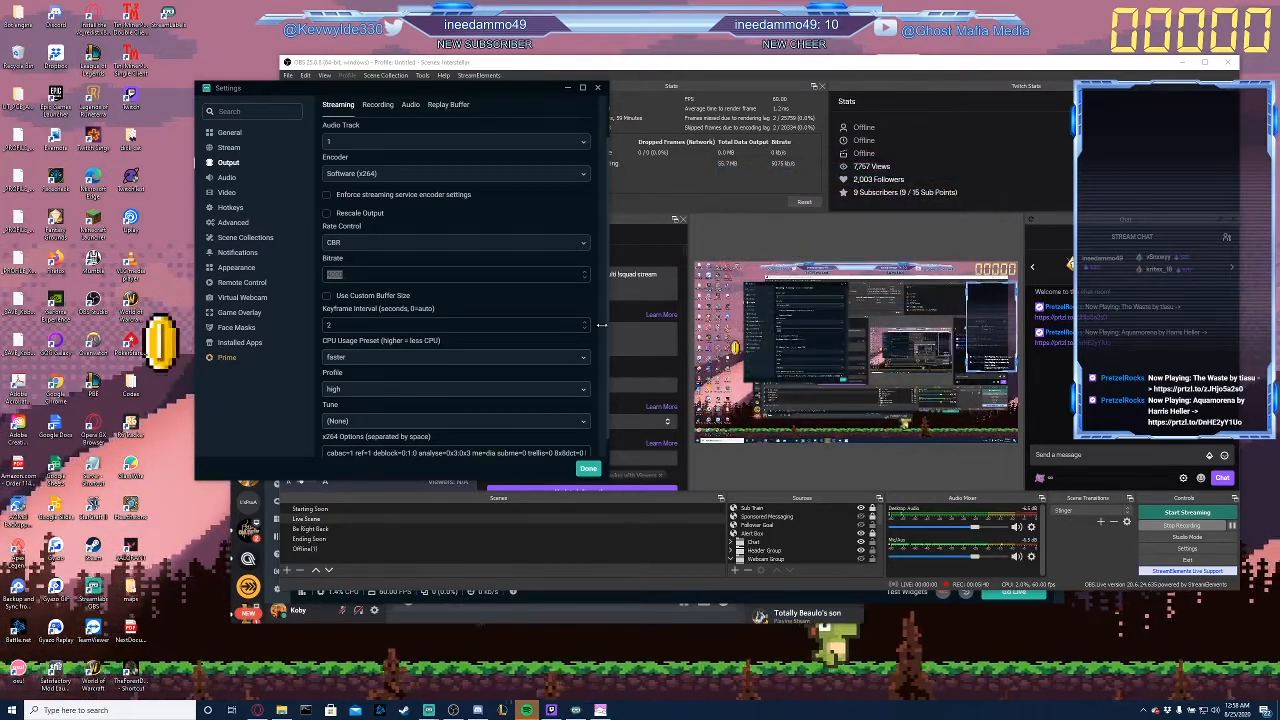
pyautogui.click(230, 150)
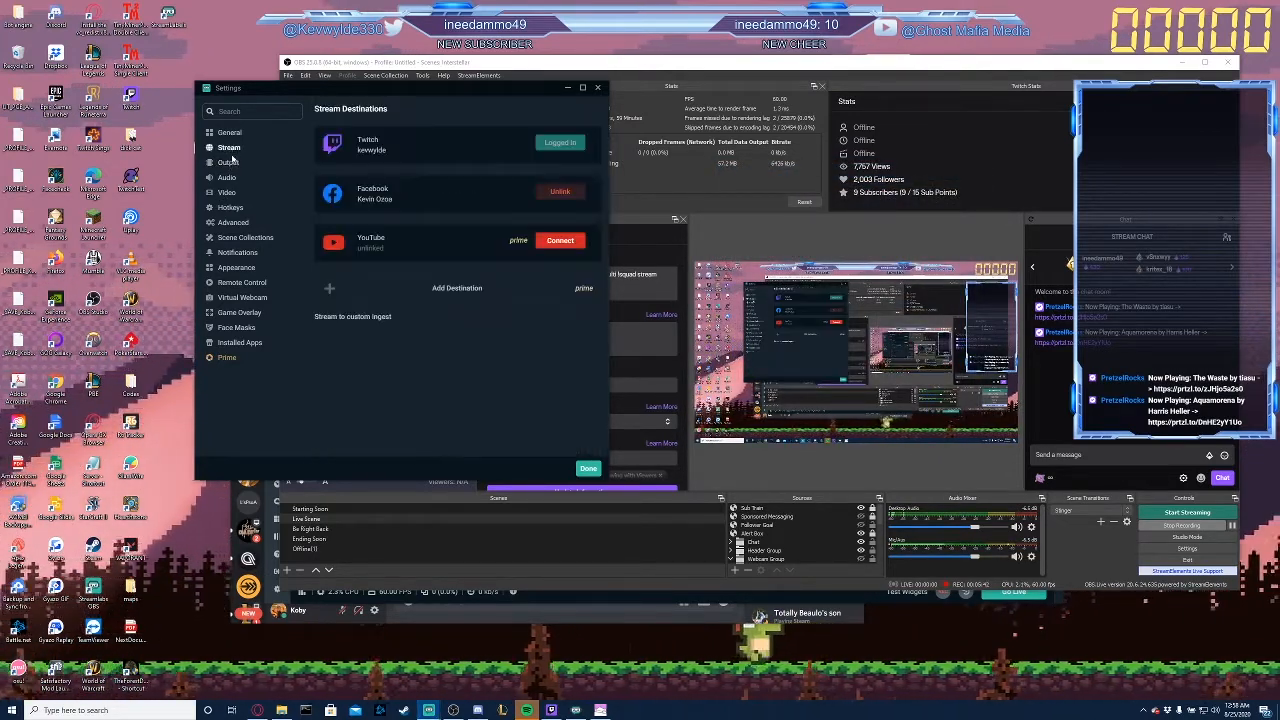
pyautogui.click(229, 163)
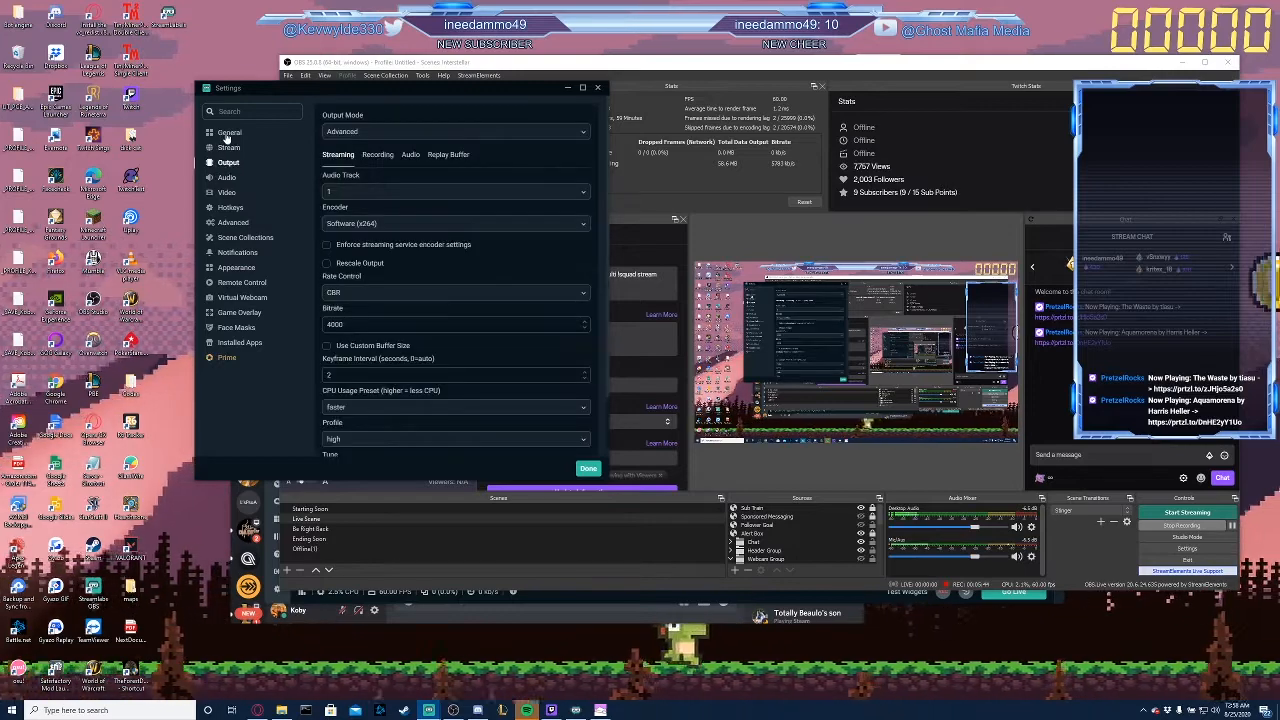
pyautogui.click(229, 133)
pyautogui.click(229, 164)
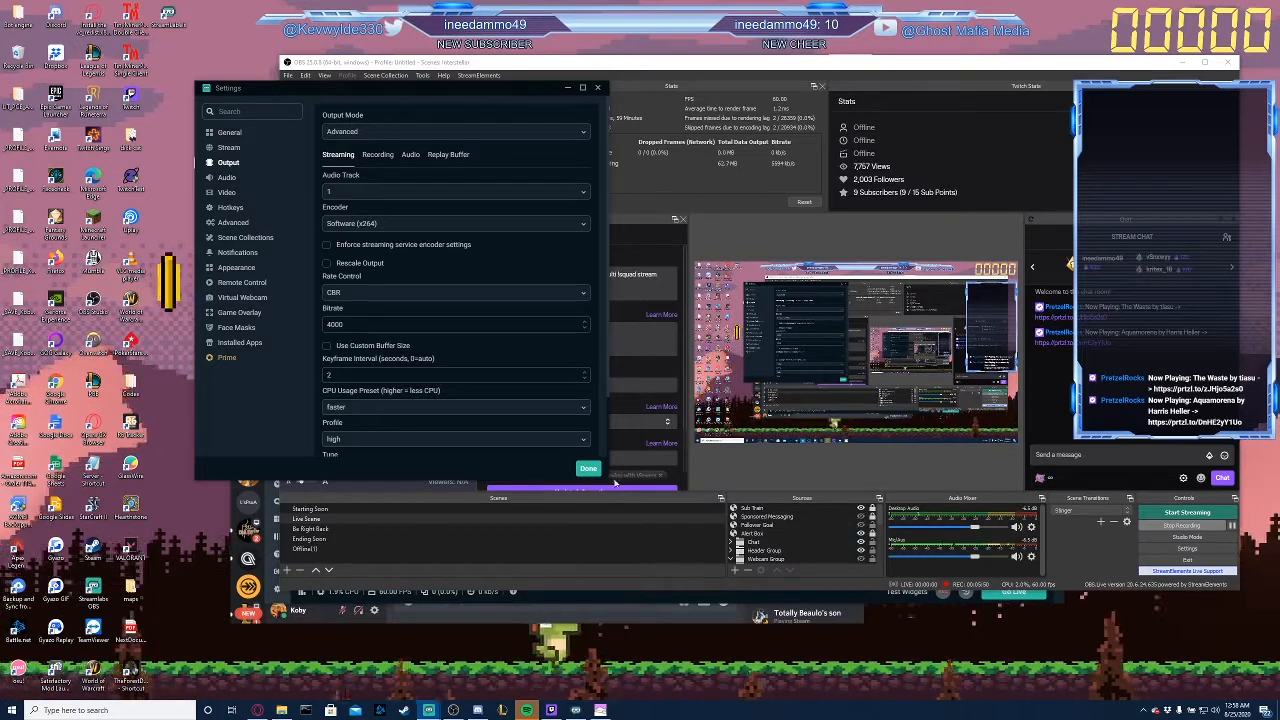
# Try streaming bitrates of 2500 and 3500 in the output settings.
pyautogui.doubleClick(322, 323)
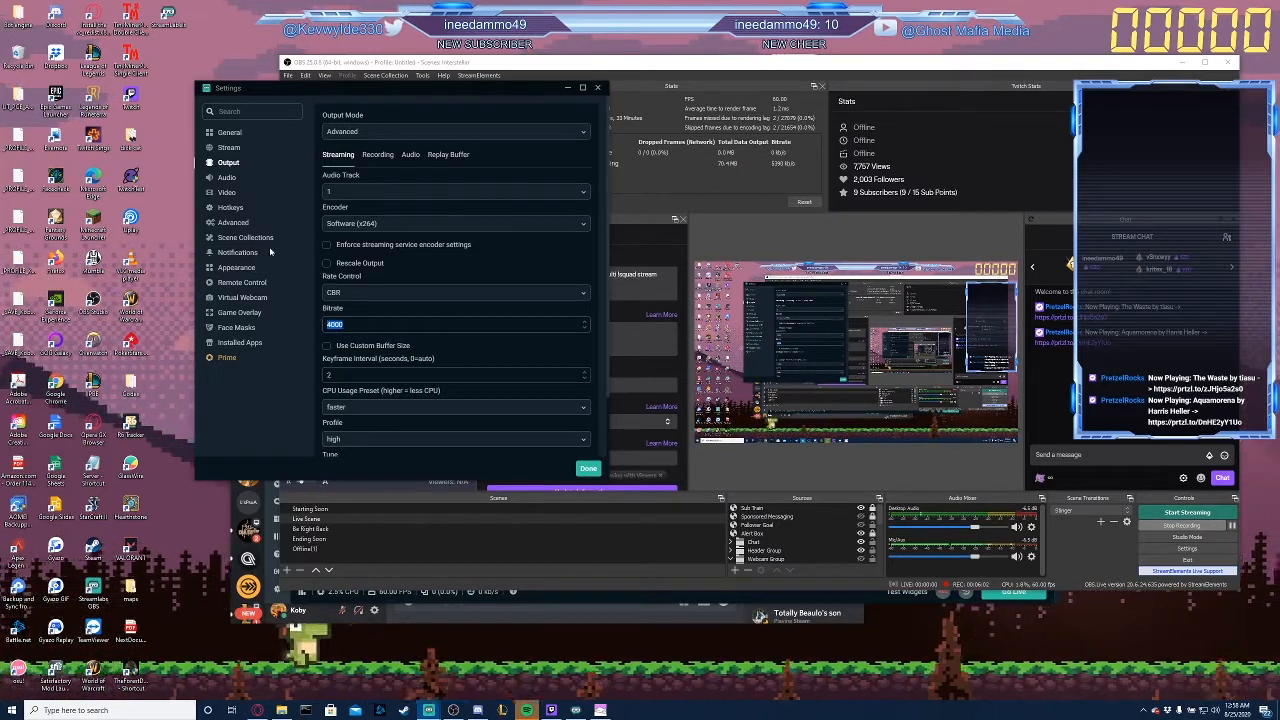
pyautogui.click(345, 324)
pyautogui.press('BackSpace')
pyautogui.press('BackSpace')
pyautogui.press('BackSpace')
pyautogui.press('BackSpace')
pyautogui.write('250')
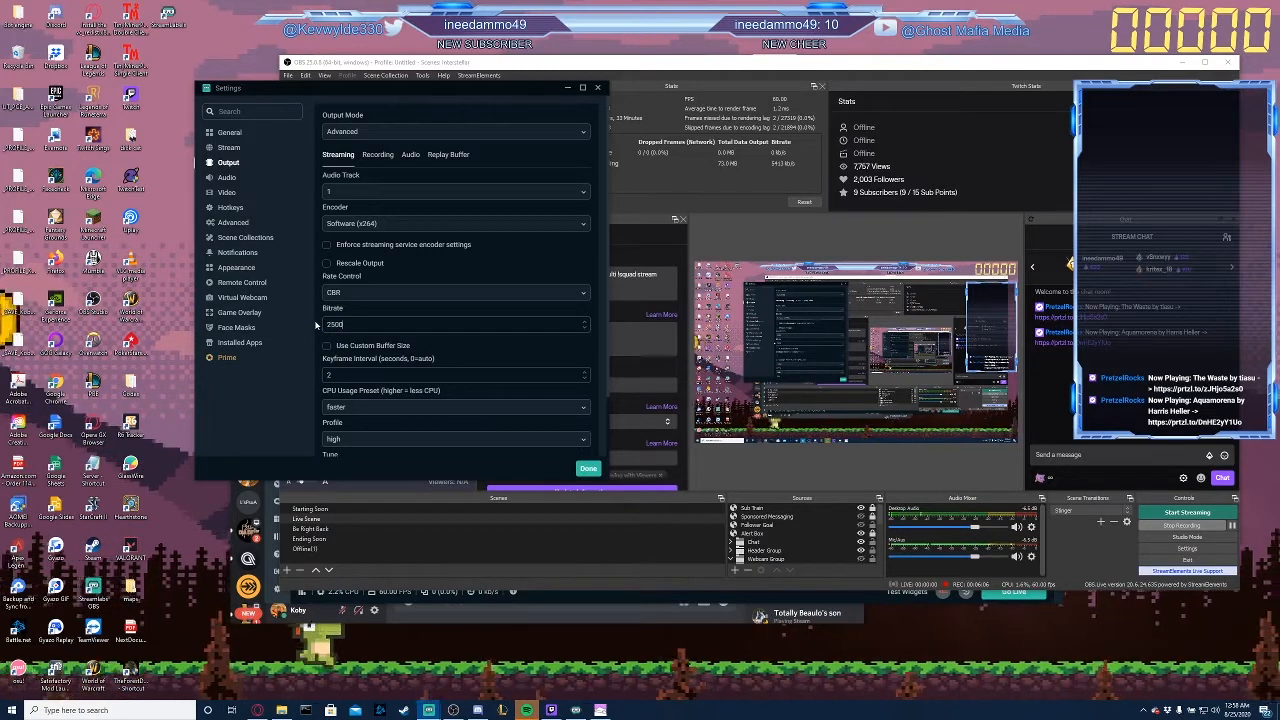
pyautogui.moveTo(352, 324); pyautogui.dragTo(275, 321)
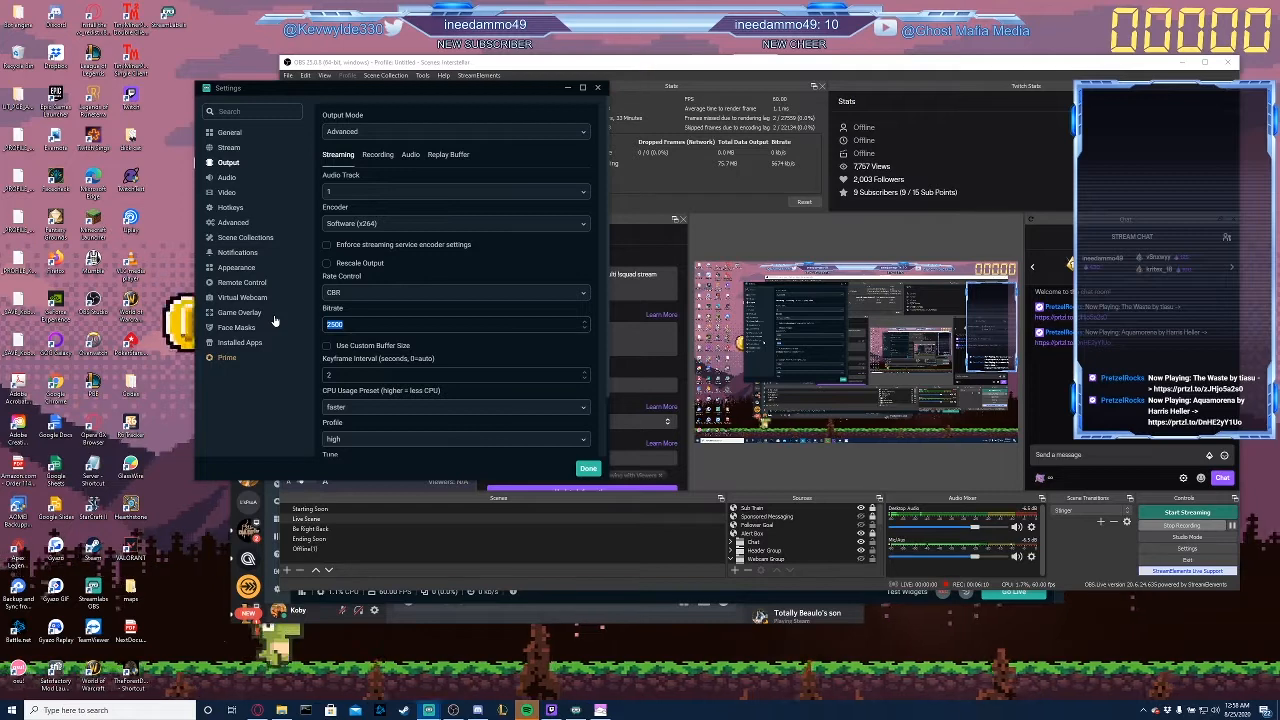
pyautogui.write('3500')
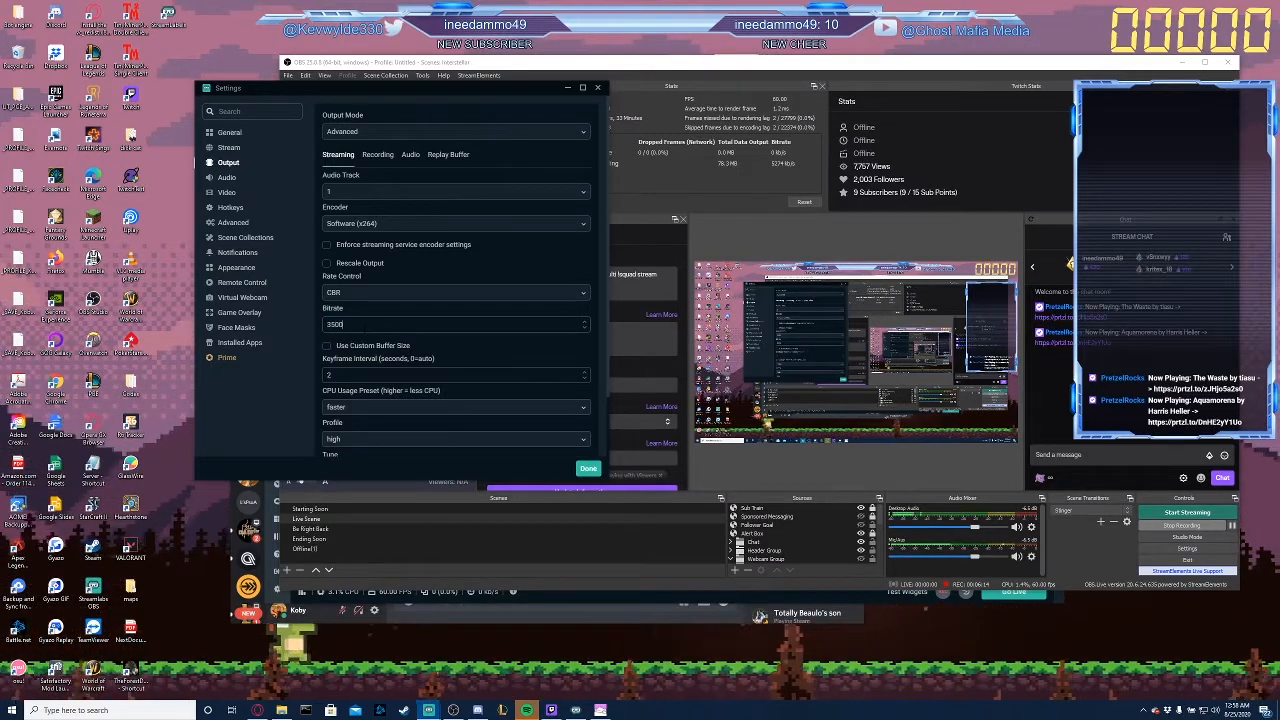
# Set the streaming bitrate to 4000 in the output settings.
pyautogui.moveTo(346, 324); pyautogui.dragTo(288, 323)
pyautogui.write('4000')
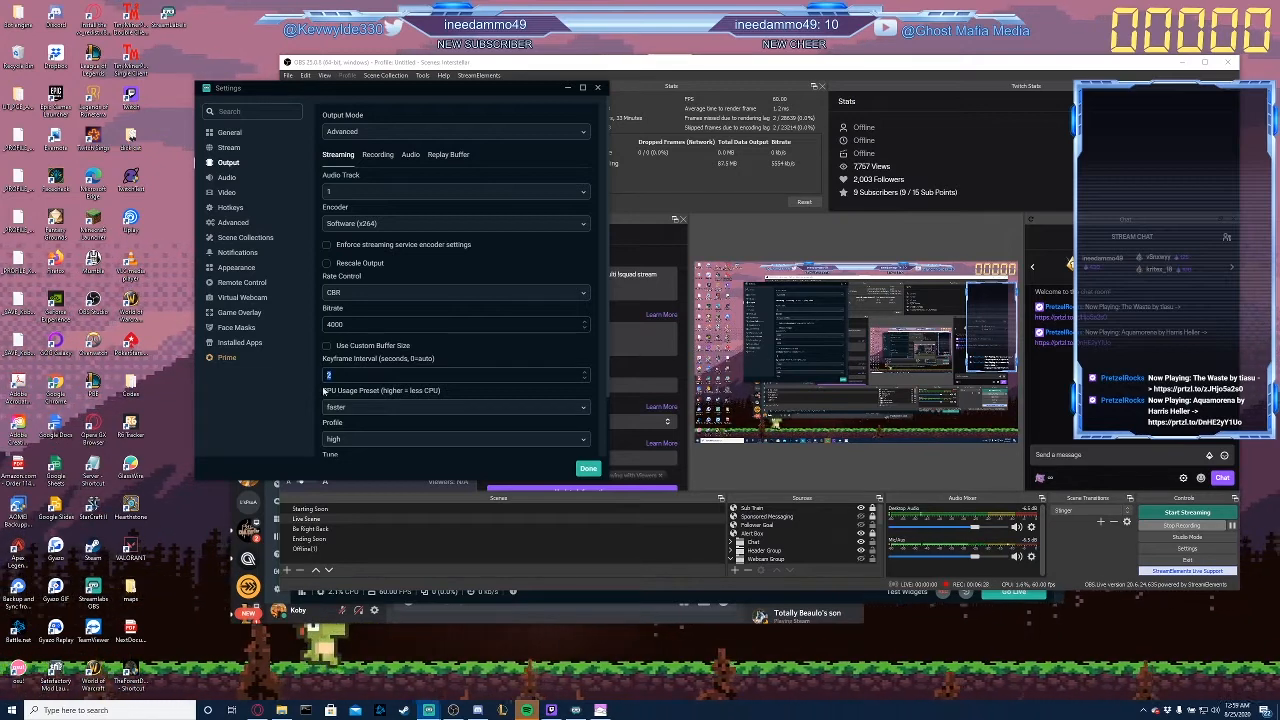
# Review the available CPU usage presets for the streaming encoder, keeping faster selected.
pyautogui.scroll(-2, 318, 393)
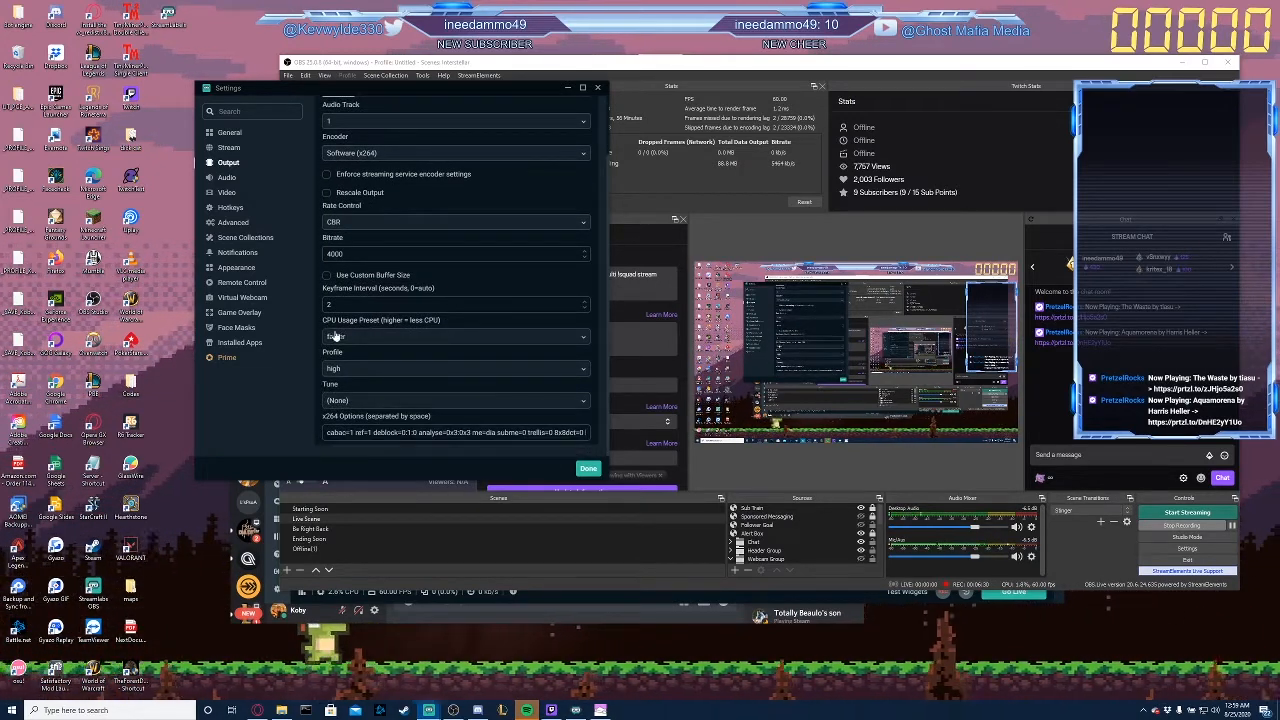
pyautogui.click(335, 337)
pyautogui.click(308, 349)
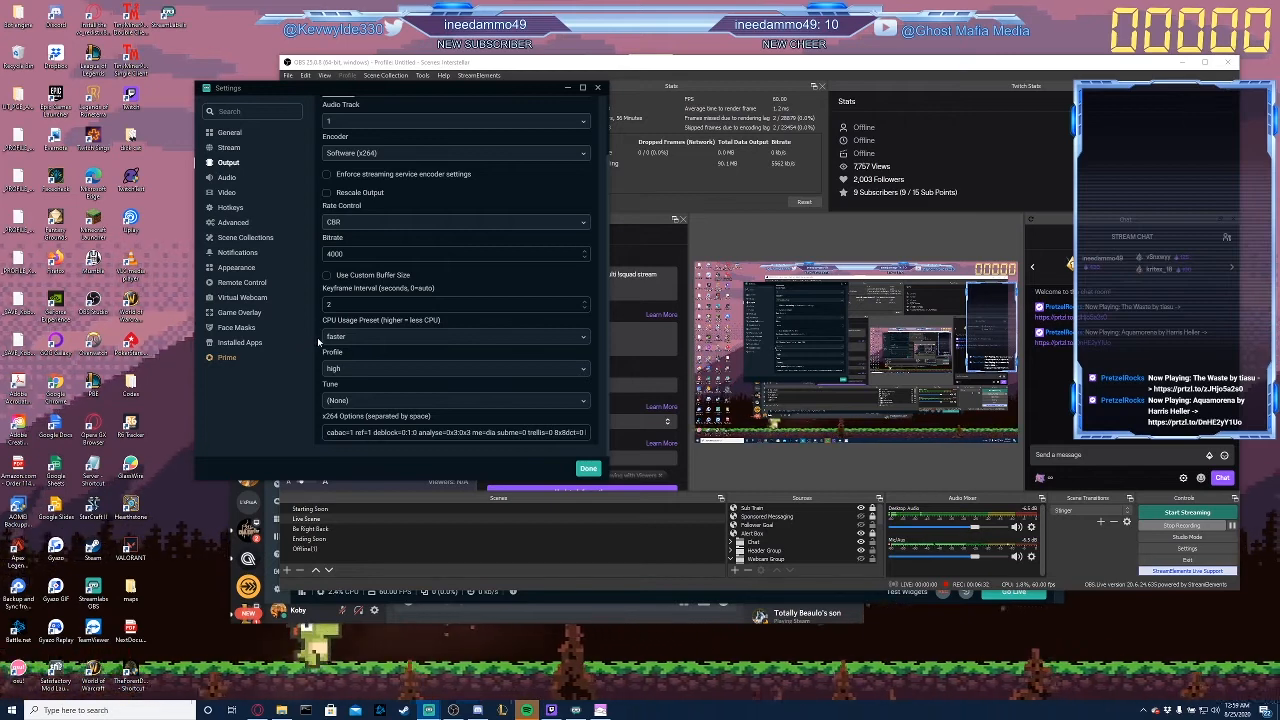
pyautogui.click(327, 337)
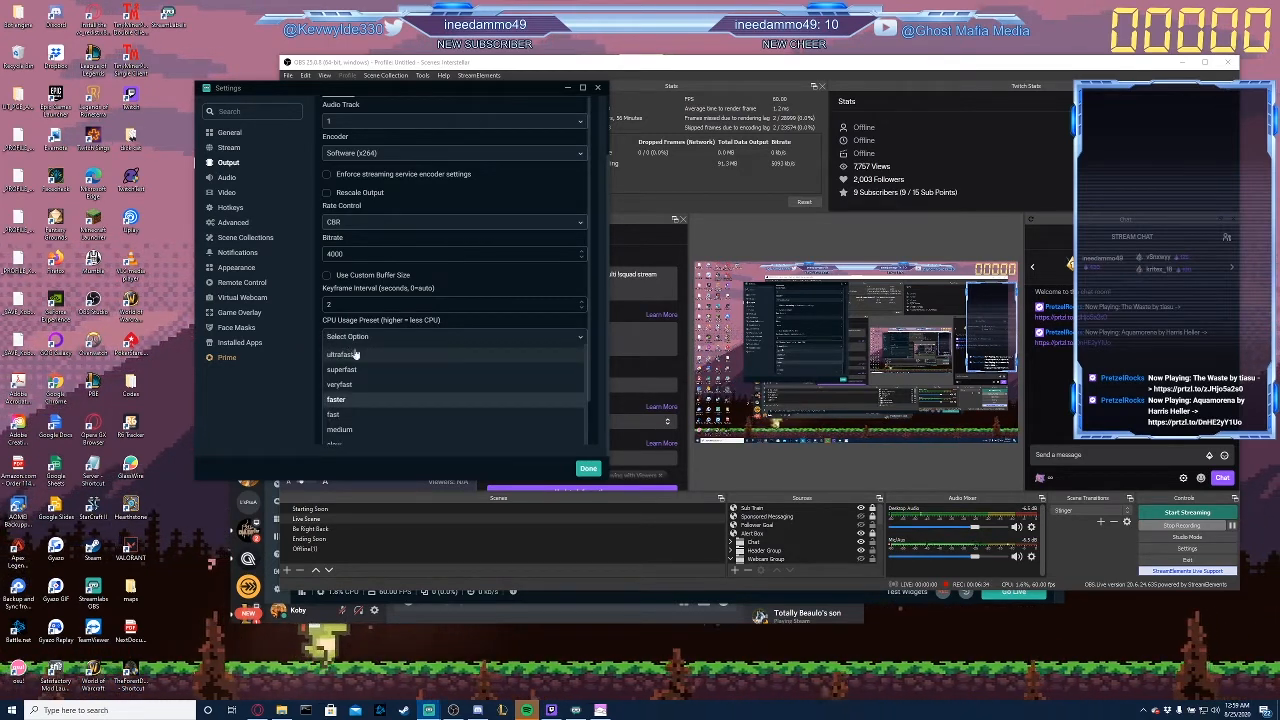
pyautogui.scroll(-2, 540, 390)
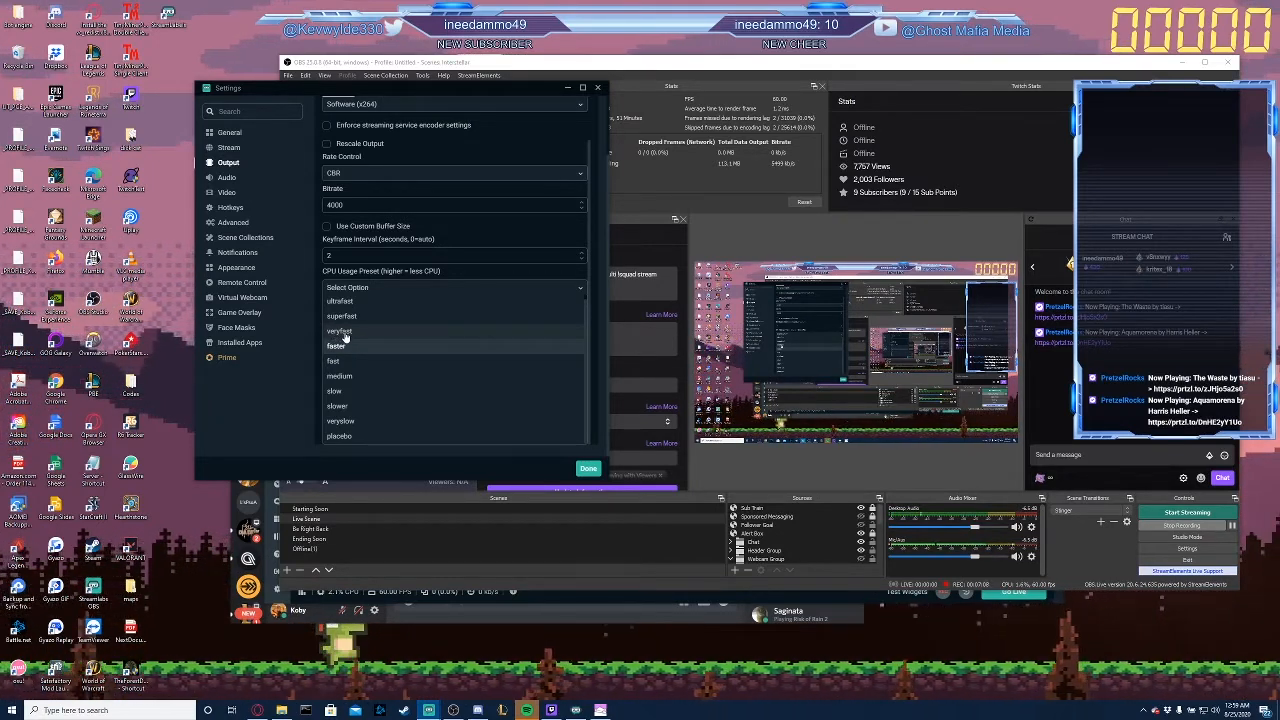
pyautogui.click(313, 373)
pyautogui.click(344, 343)
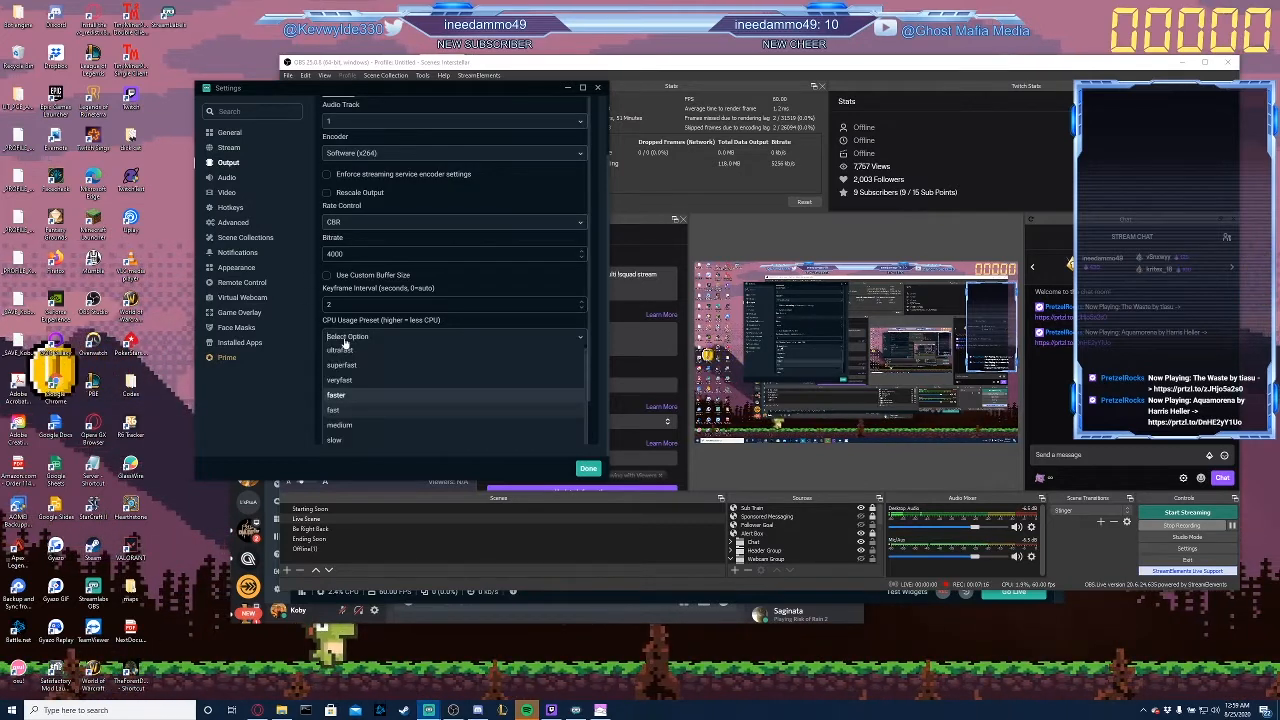
pyautogui.click(315, 386)
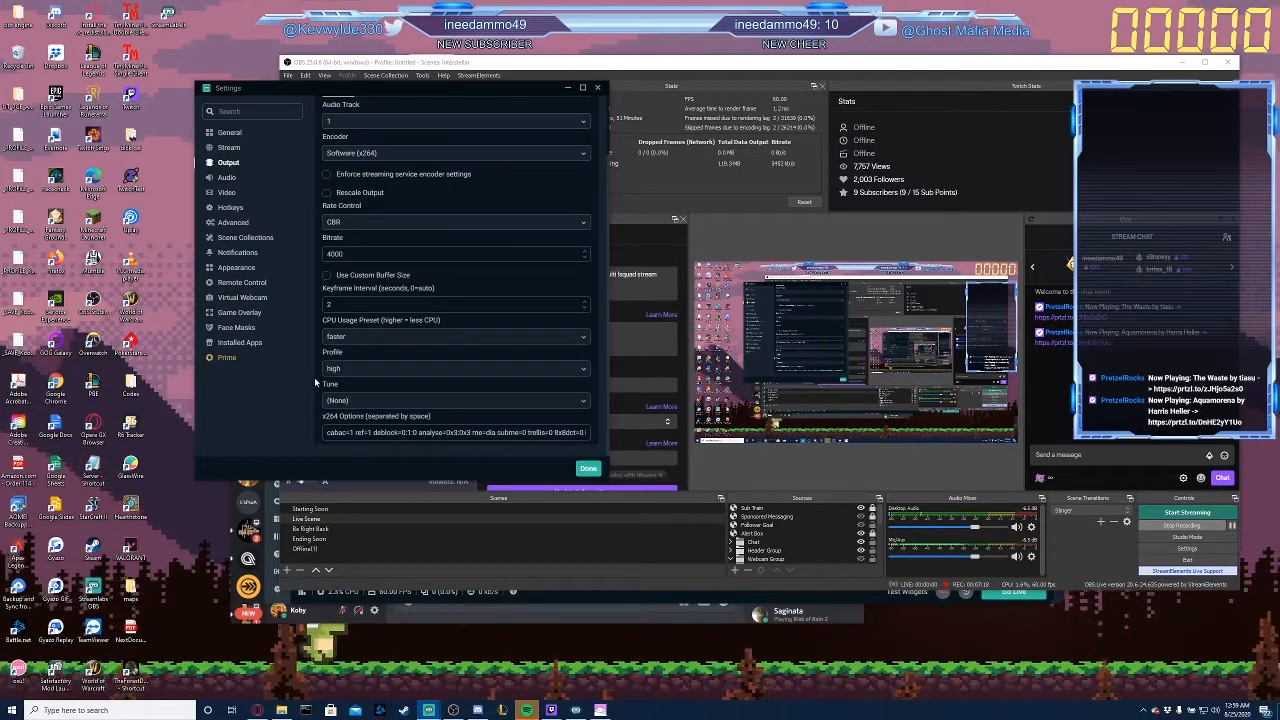
# Look through the encoder profile options, keeping high selected.
pyautogui.click(346, 373)
pyautogui.click(293, 373)
pyautogui.click(336, 367)
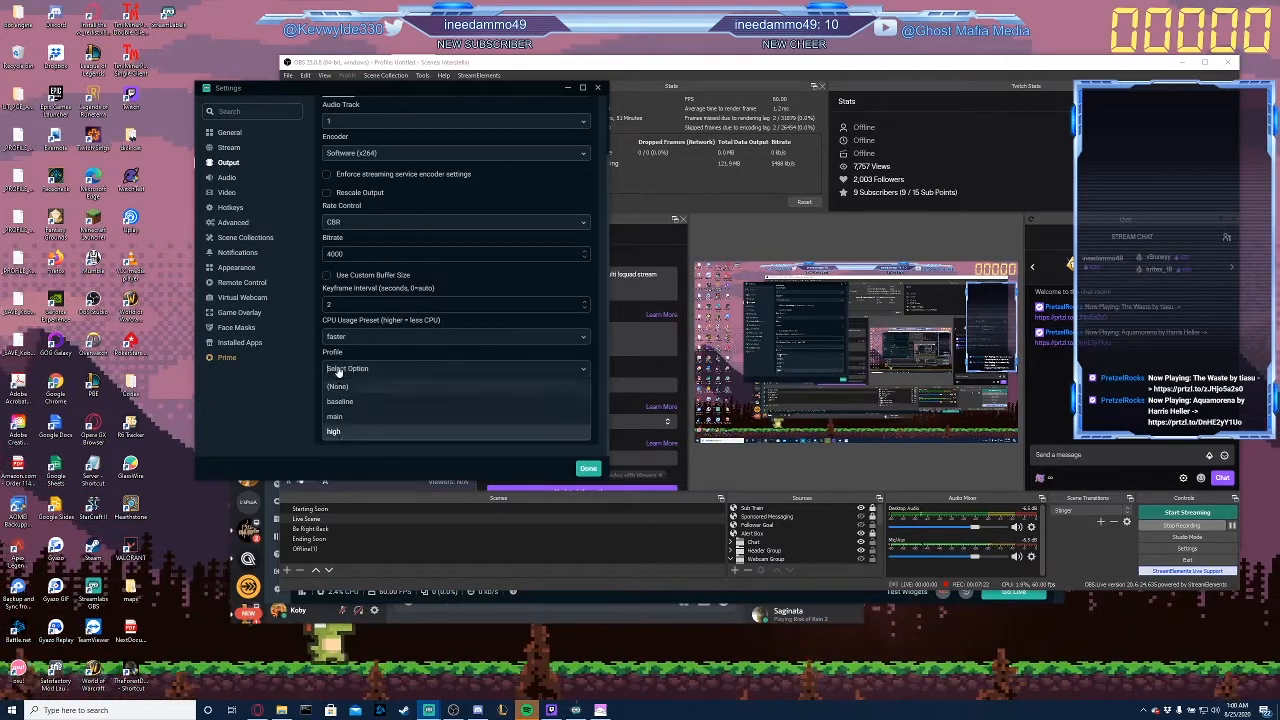
pyautogui.click(307, 416)
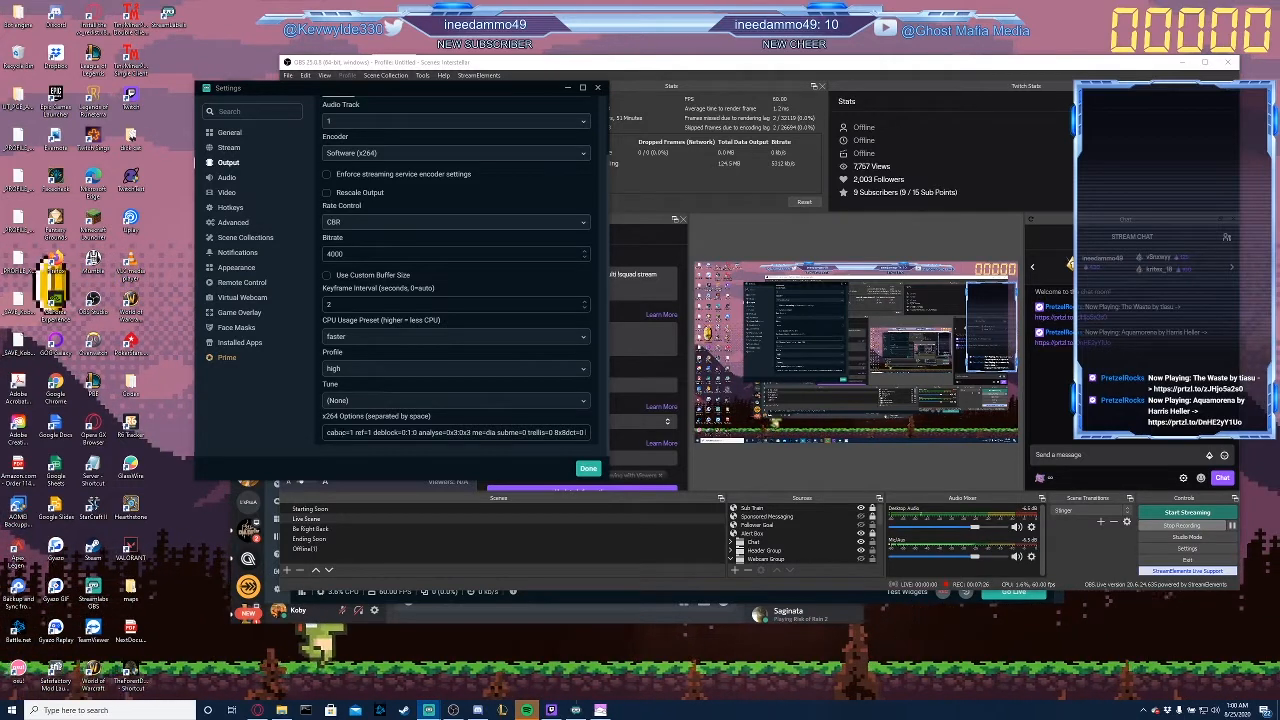
# Examine the x264 options string in the streaming output settings, highlighting its parameters.
pyautogui.hotkey('ctrl', 'a')
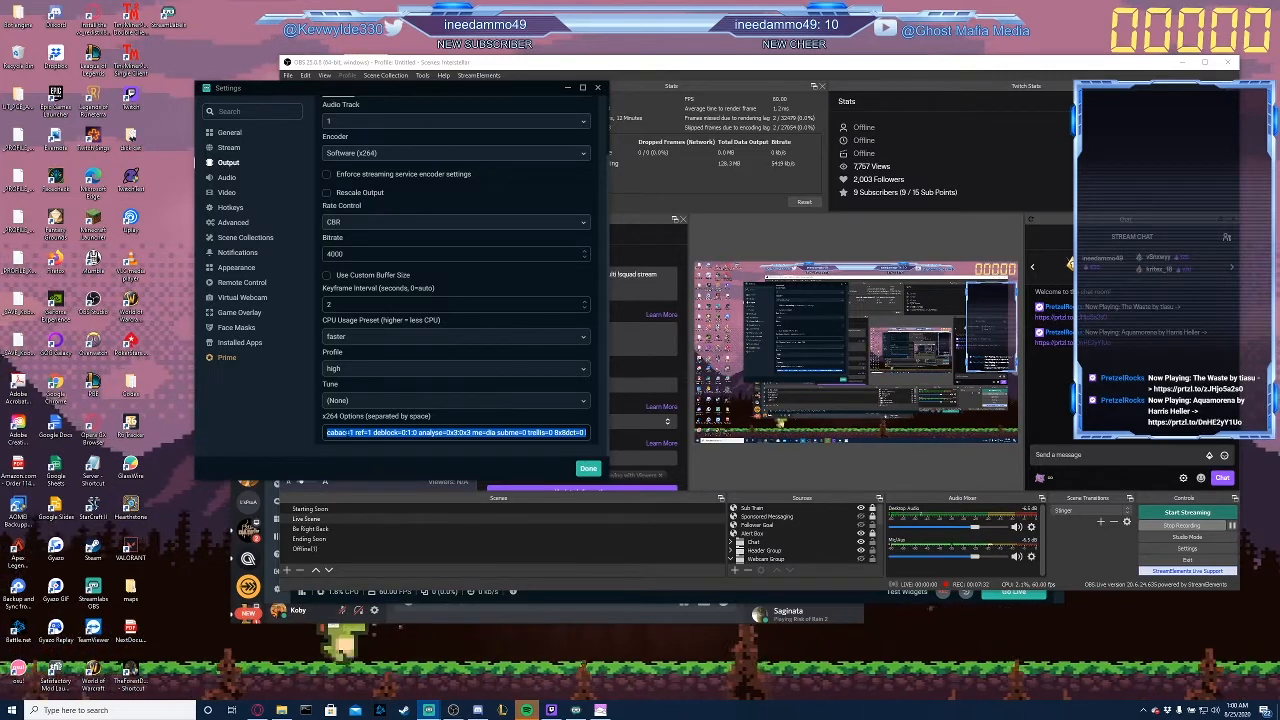
pyautogui.click(374, 432)
pyautogui.moveTo(396, 432); pyautogui.dragTo(304, 422)
pyautogui.click(443, 433)
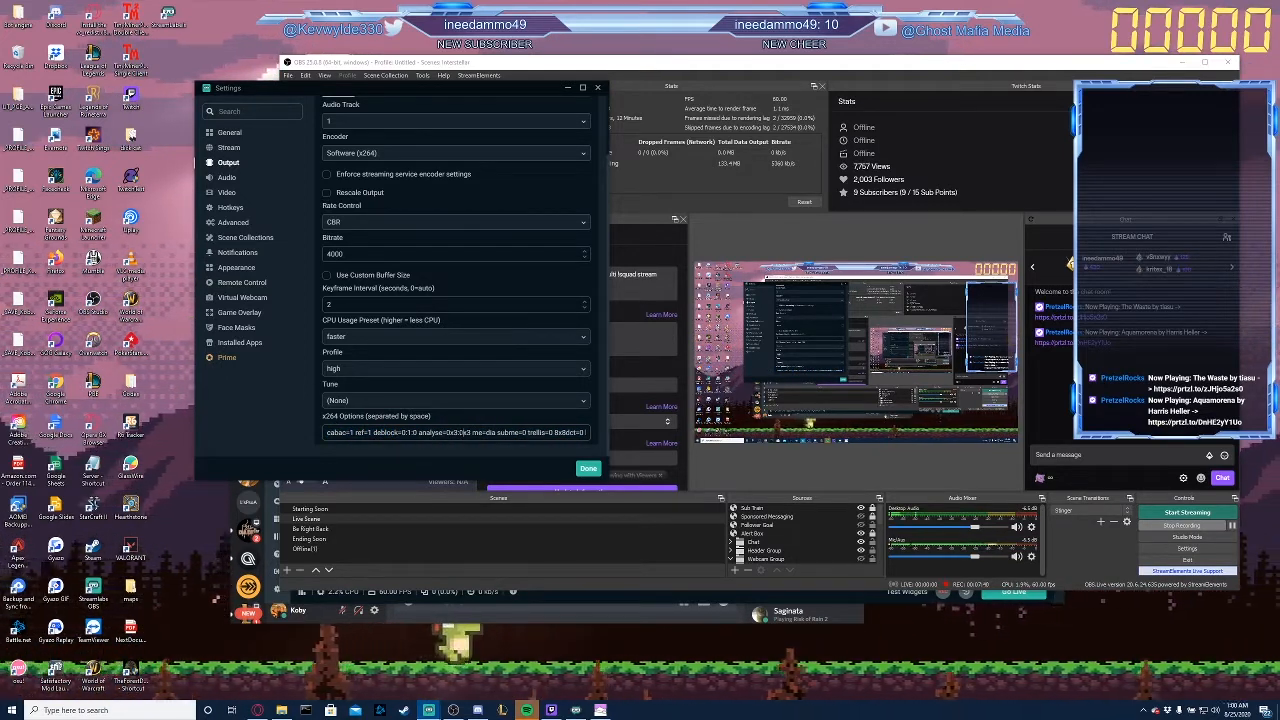
pyautogui.moveTo(463, 432); pyautogui.dragTo(318, 432)
pyautogui.click(386, 432)
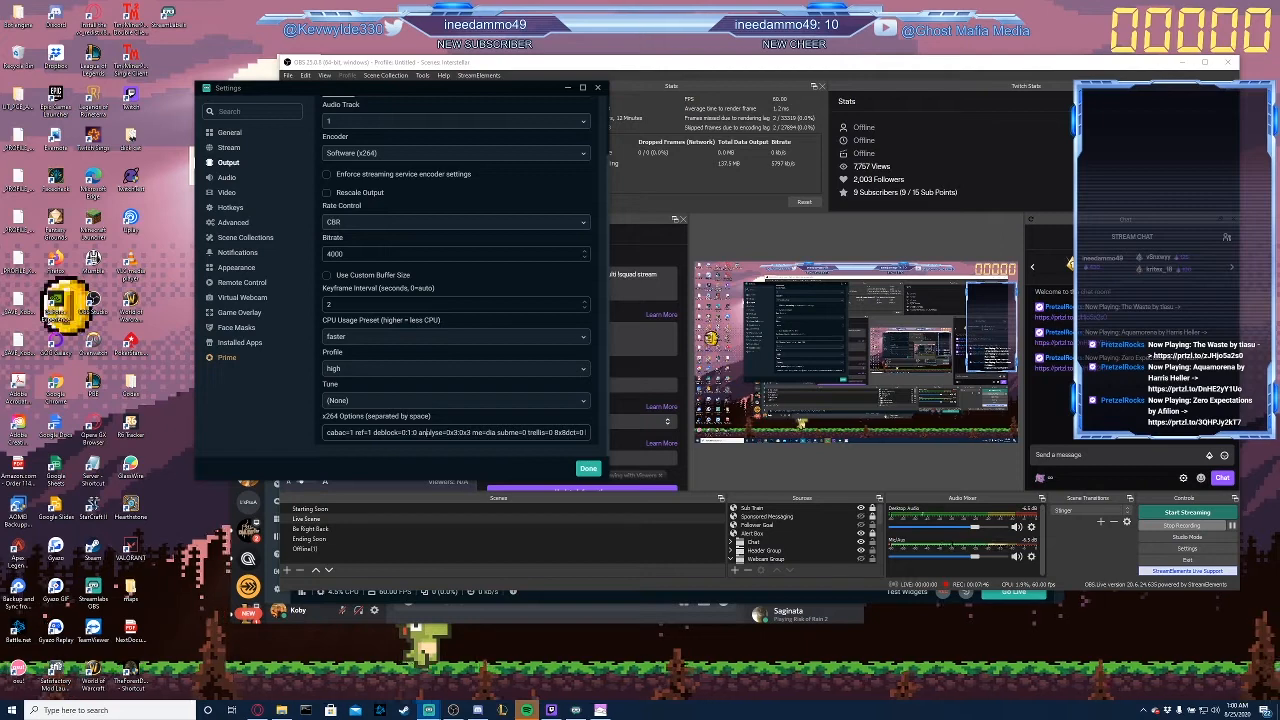
pyautogui.tripleClick(420, 432)
pyautogui.click(305, 433)
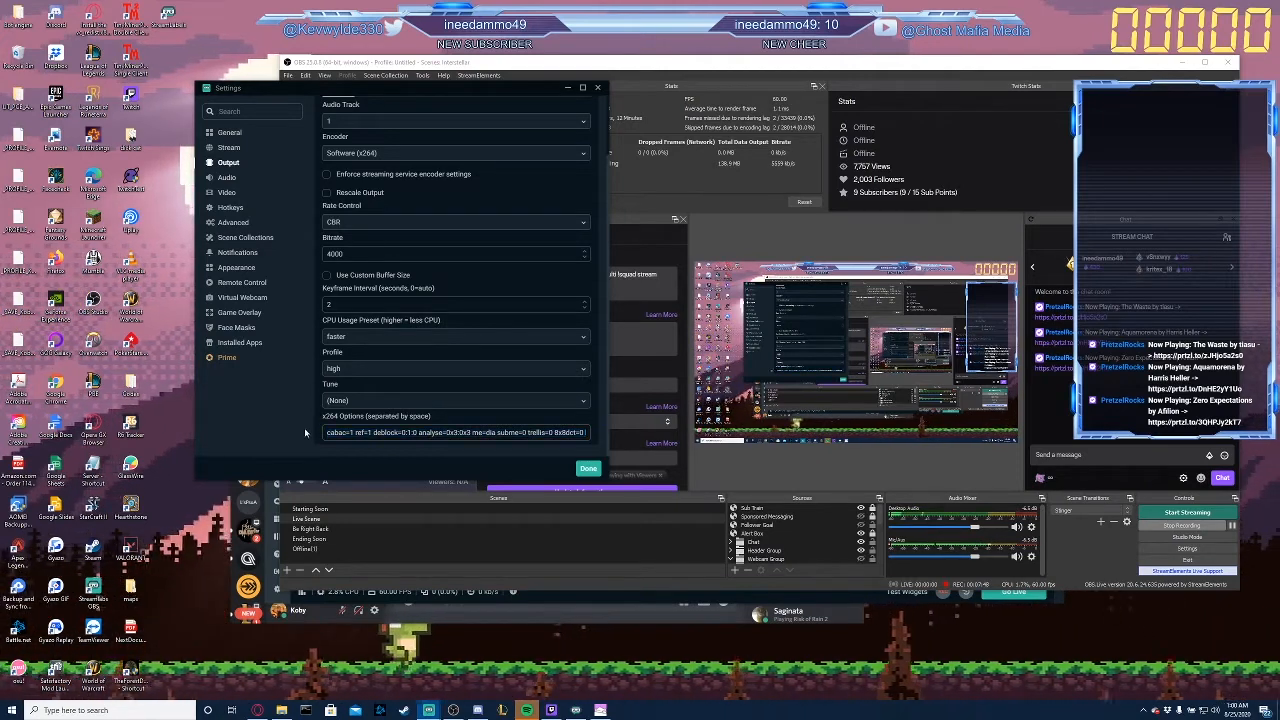
pyautogui.tripleClick(360, 433)
pyautogui.tripleClick(430, 433)
pyautogui.click(403, 445)
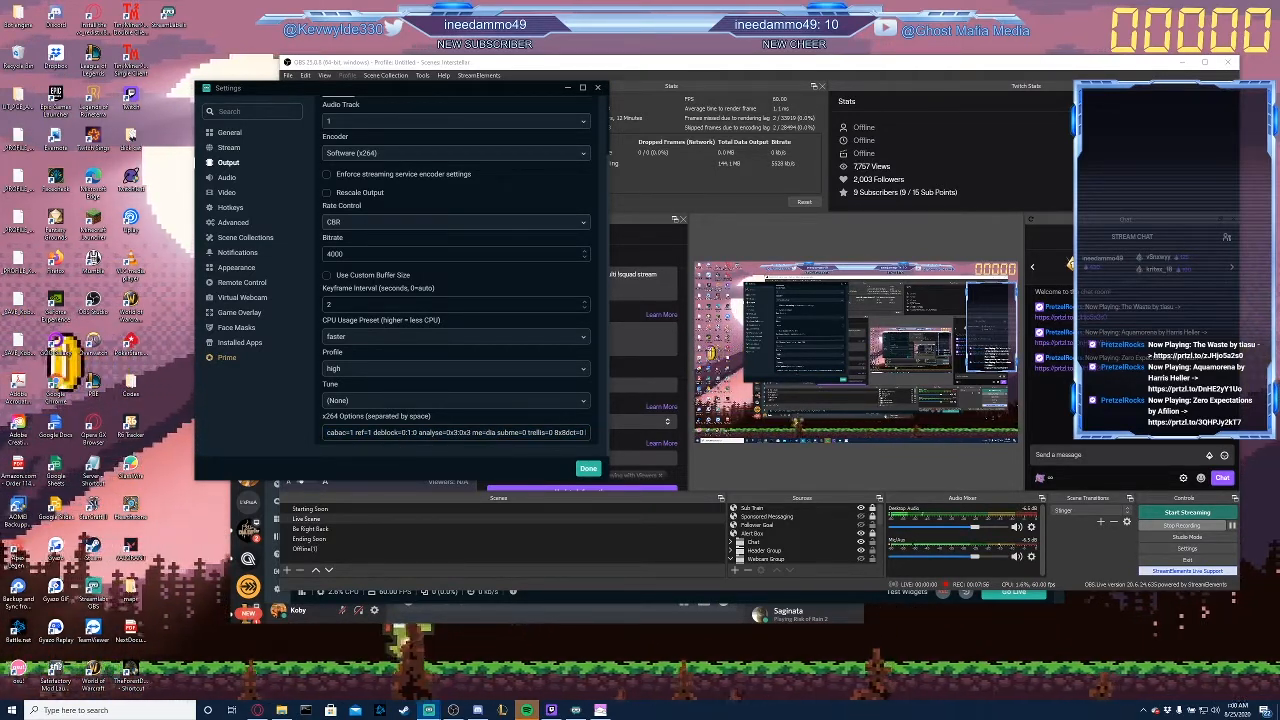
pyautogui.tripleClick(420, 433)
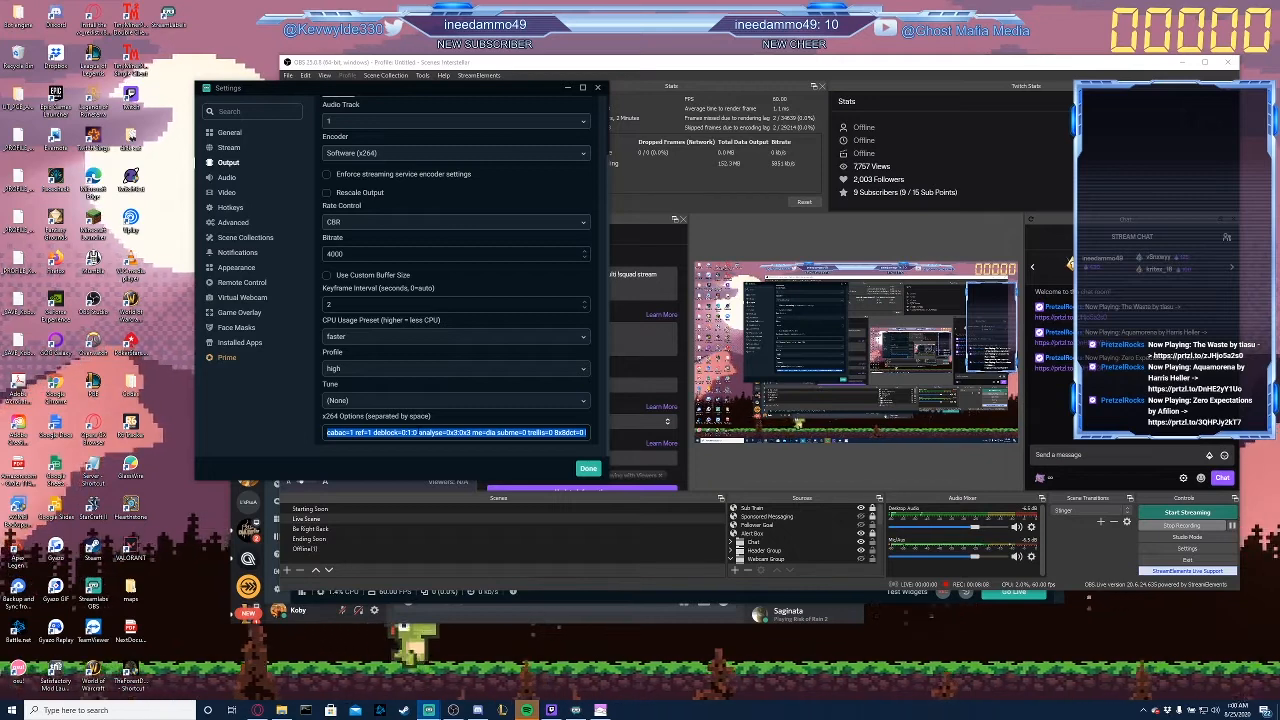
# Review the audio device settings, followed by the video resolution, downscale filter and FPS settings.
pyautogui.click(230, 177)
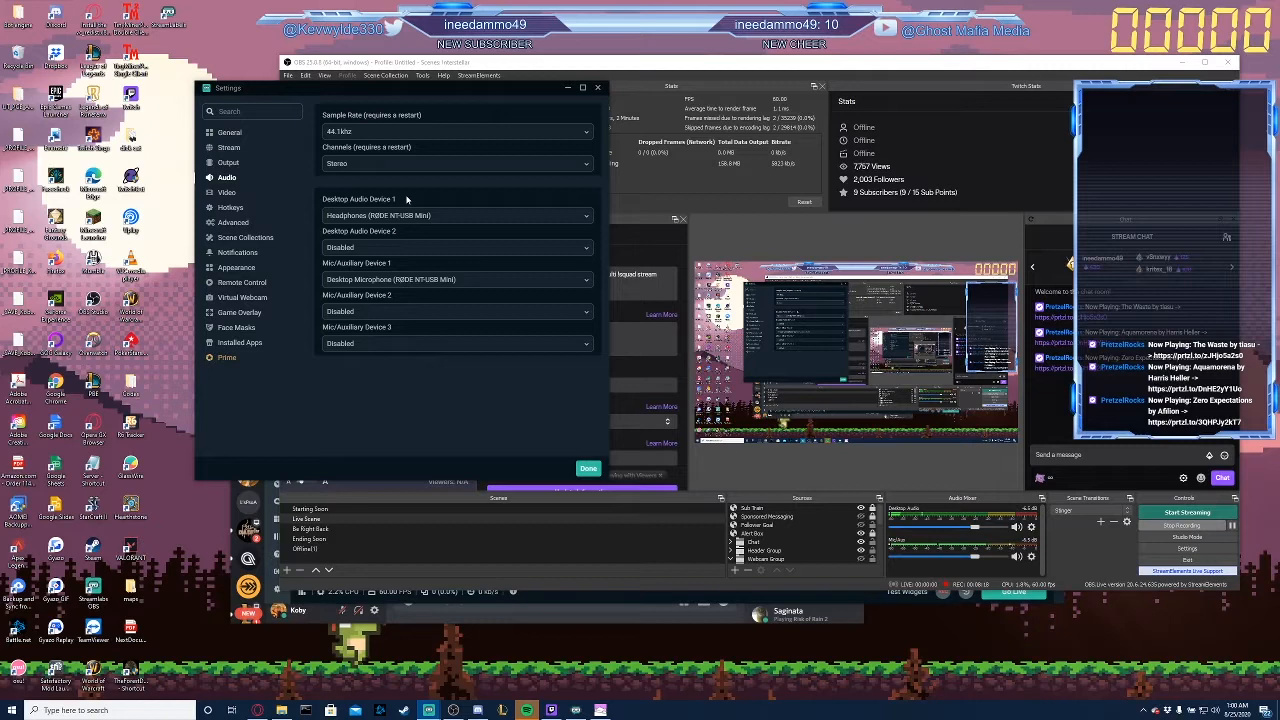
pyautogui.click(358, 221)
pyautogui.click(317, 214)
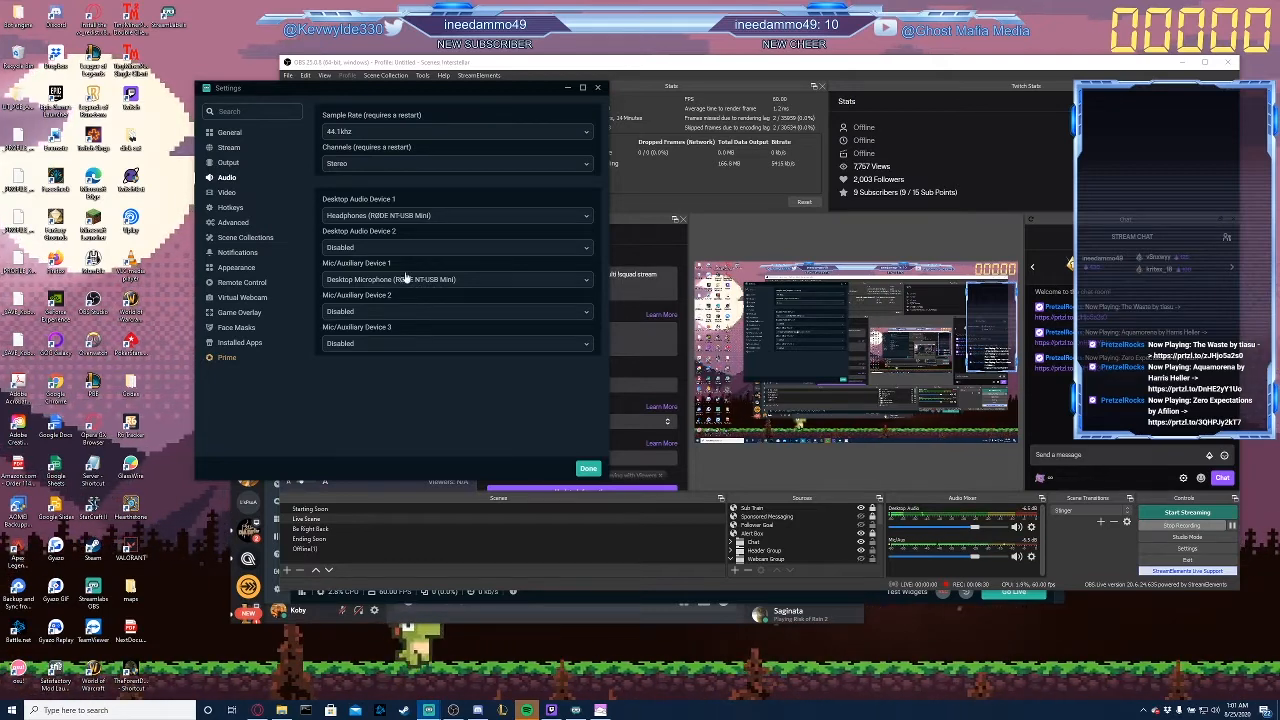
pyautogui.click(228, 192)
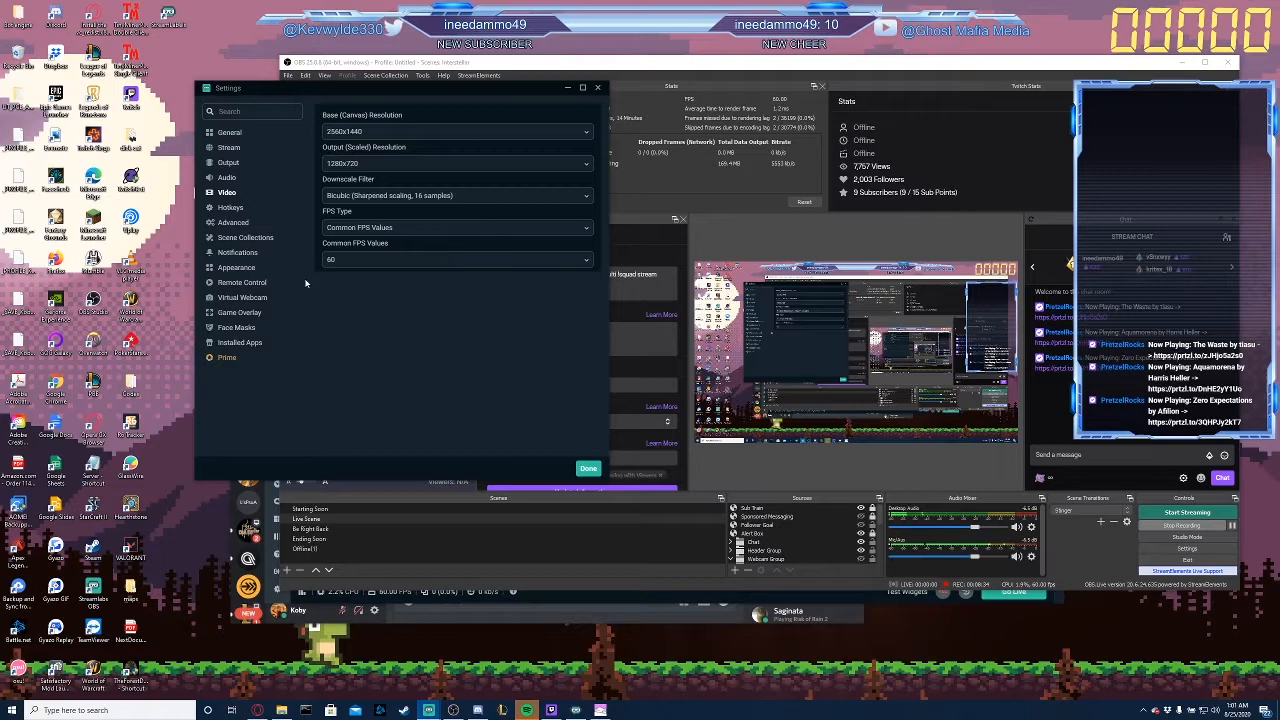
# Choose NV12 as the color format in the advanced video settings.
pyautogui.click(238, 222)
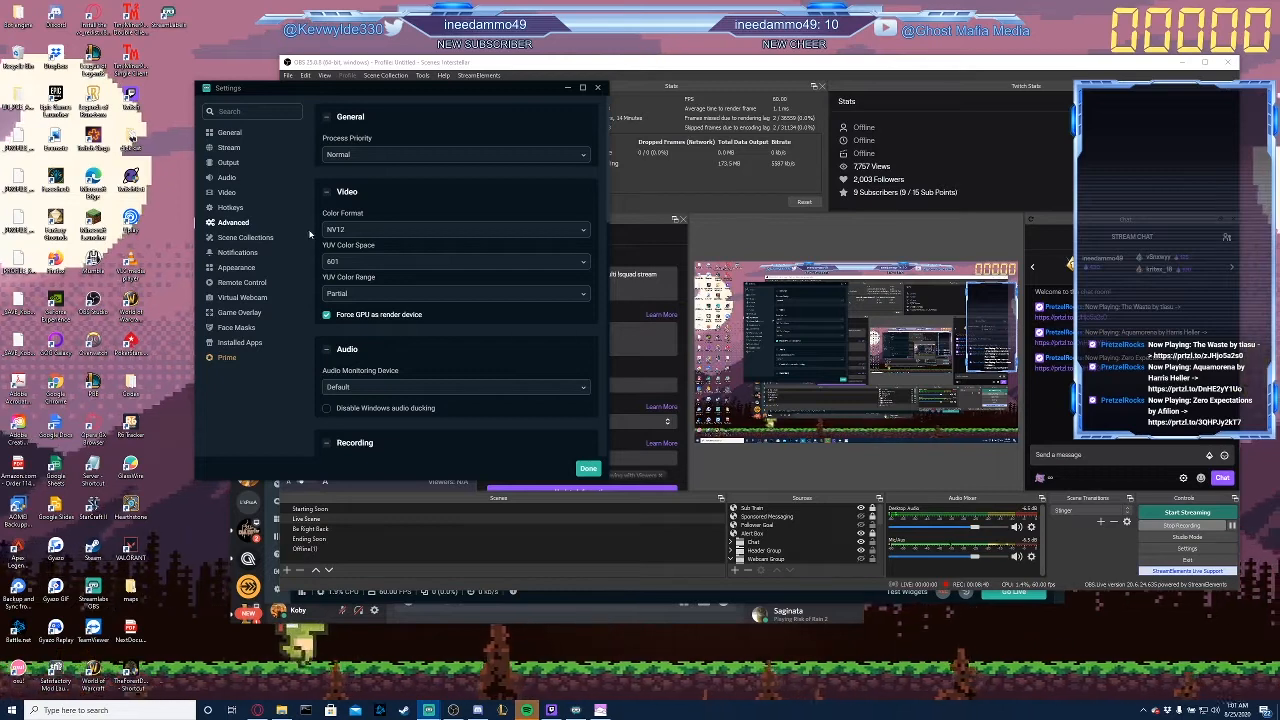
pyautogui.click(343, 230)
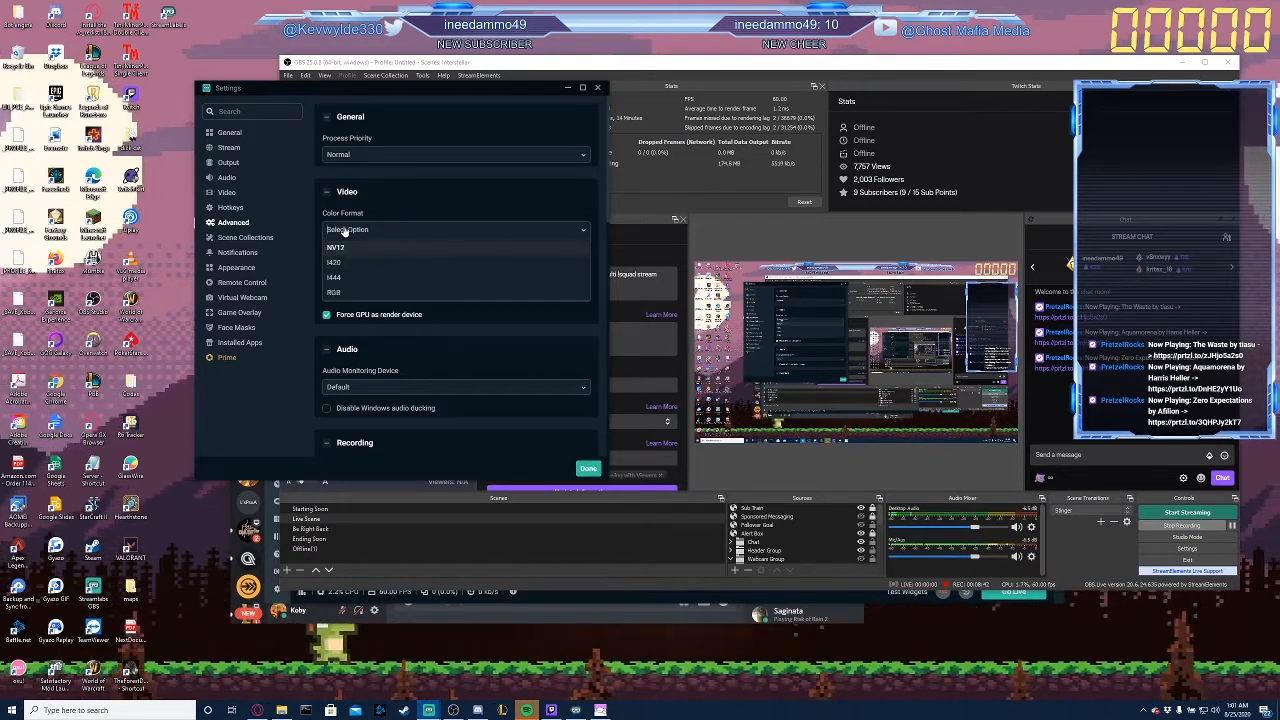
pyautogui.click(341, 246)
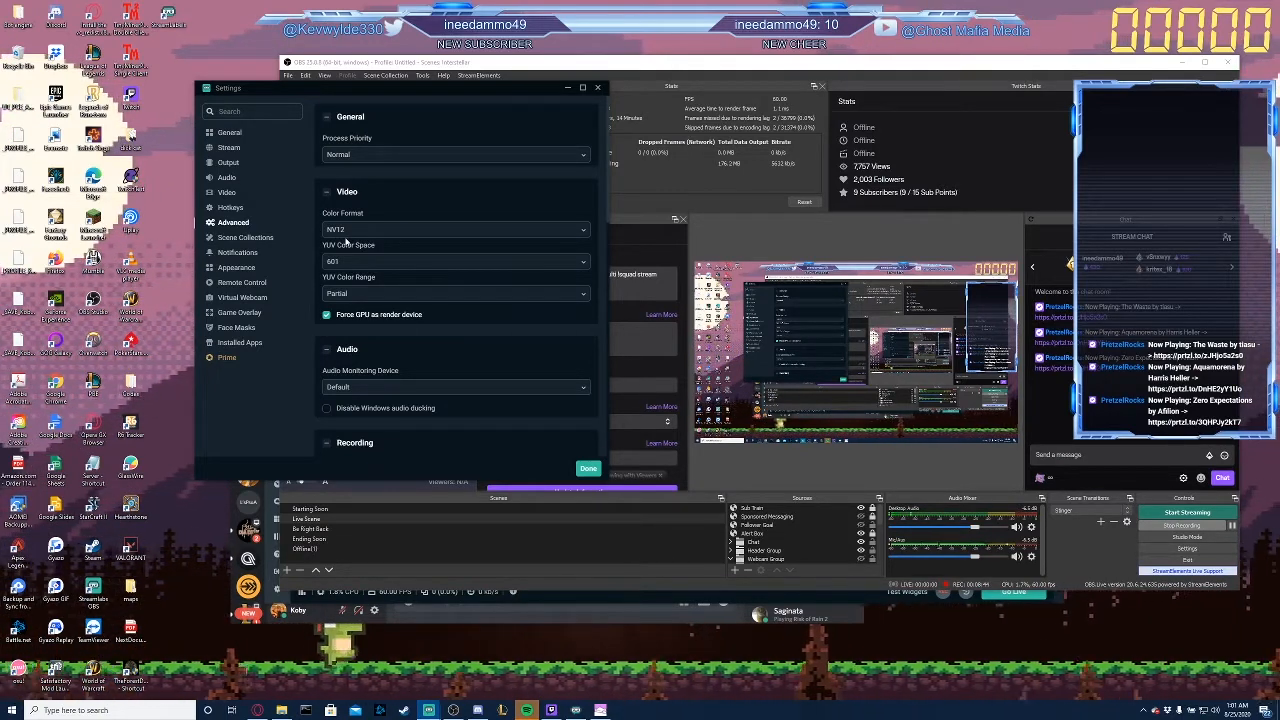
# Compare the YUV color range options and select Partial.
pyautogui.click(354, 294)
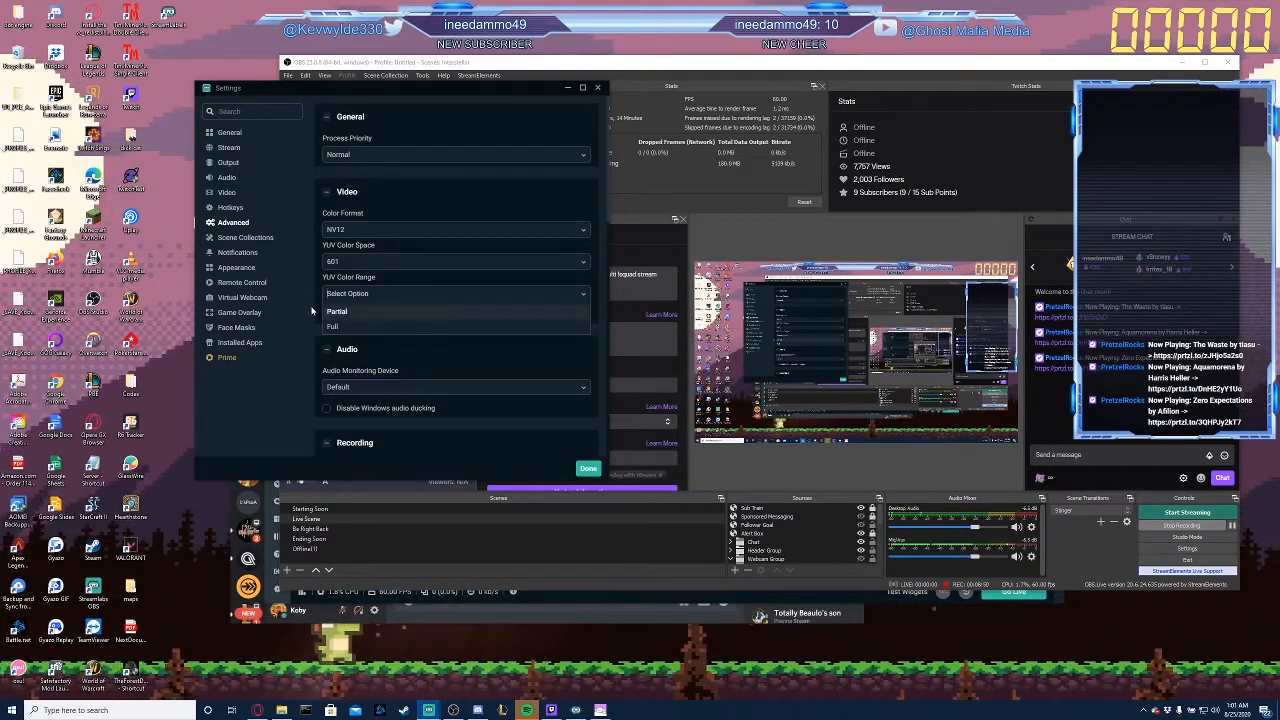
pyautogui.click(312, 311)
pyautogui.scroll(-3, 335, 292)
pyautogui.scroll(3, 352, 292)
pyautogui.click(352, 292)
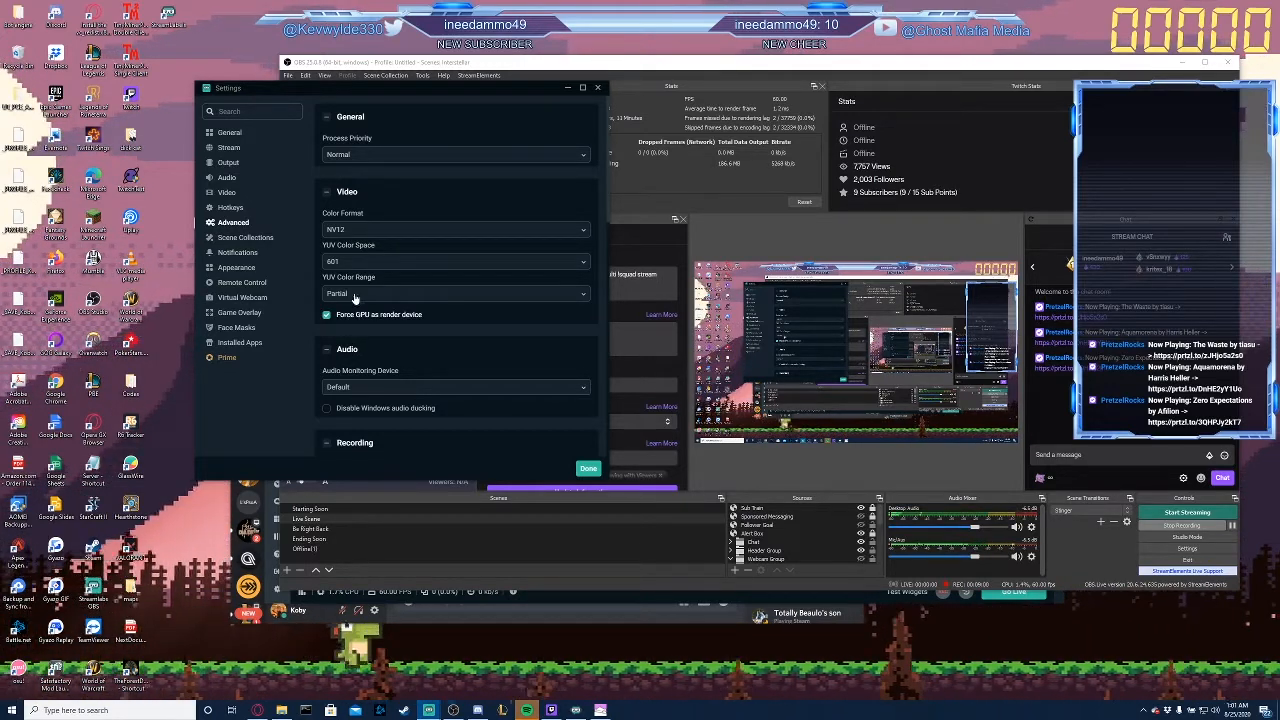
pyautogui.click(356, 310)
pyautogui.click(358, 296)
pyautogui.click(357, 312)
pyautogui.click(359, 297)
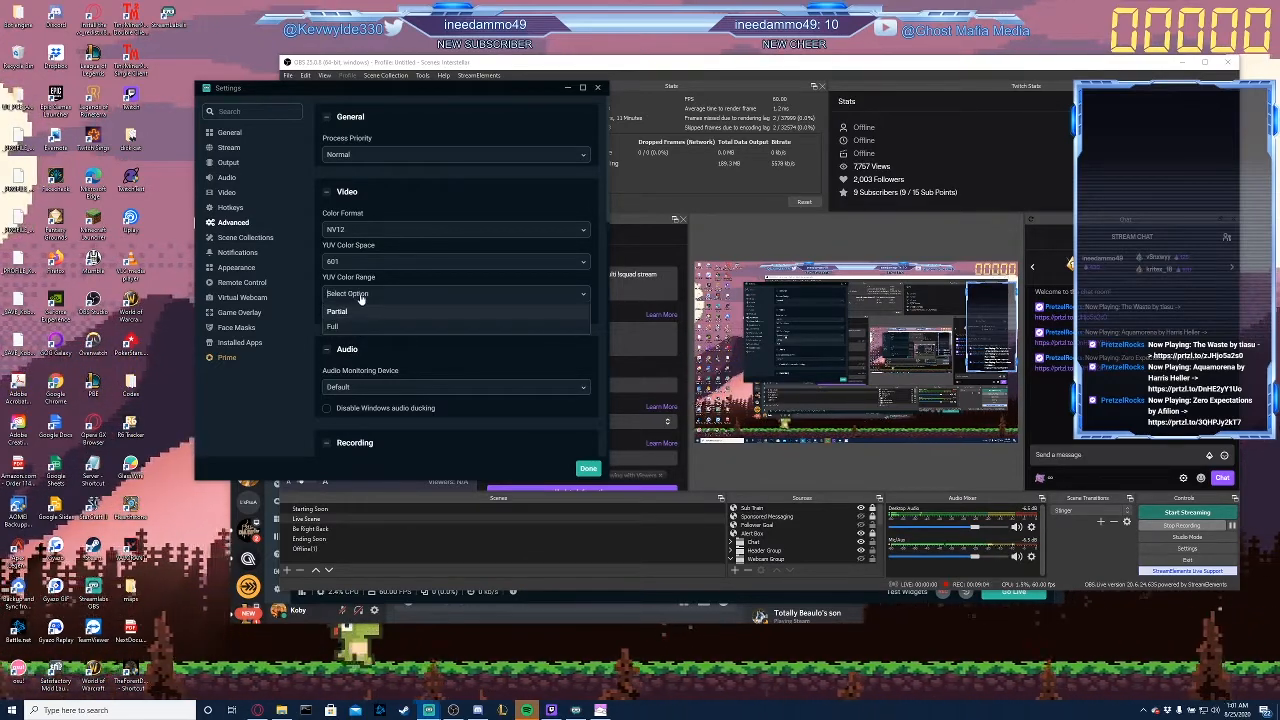
pyautogui.click(357, 311)
pyautogui.click(358, 294)
pyautogui.click(357, 310)
pyautogui.click(358, 296)
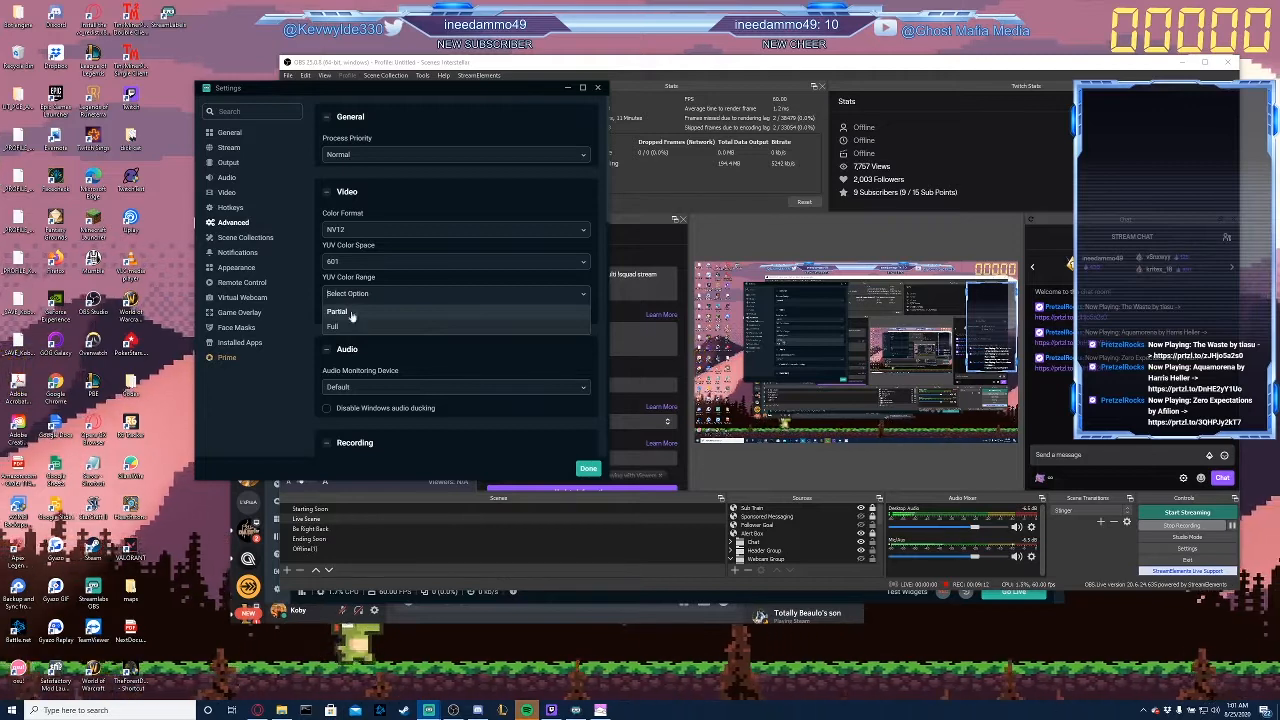
pyautogui.click(350, 311)
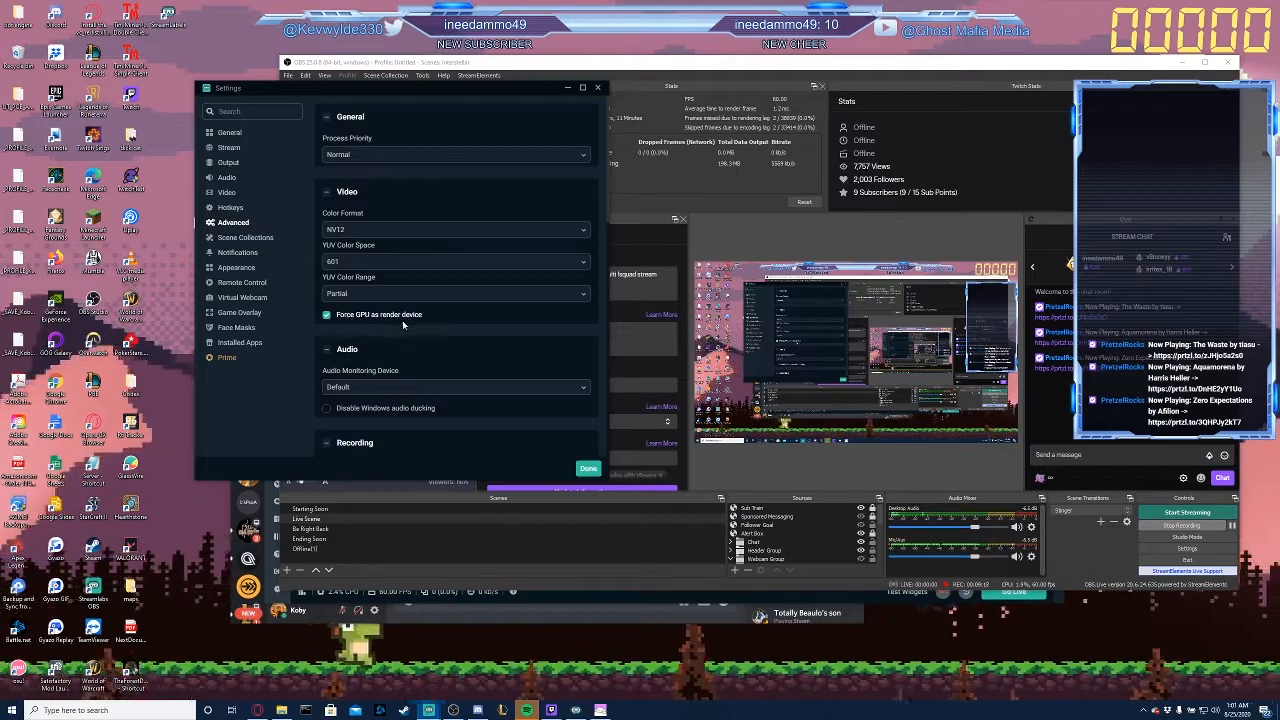
# Review the remaining advanced settings, from audio and recording through network, sources and media files.
pyautogui.scroll(-1, 400, 322)
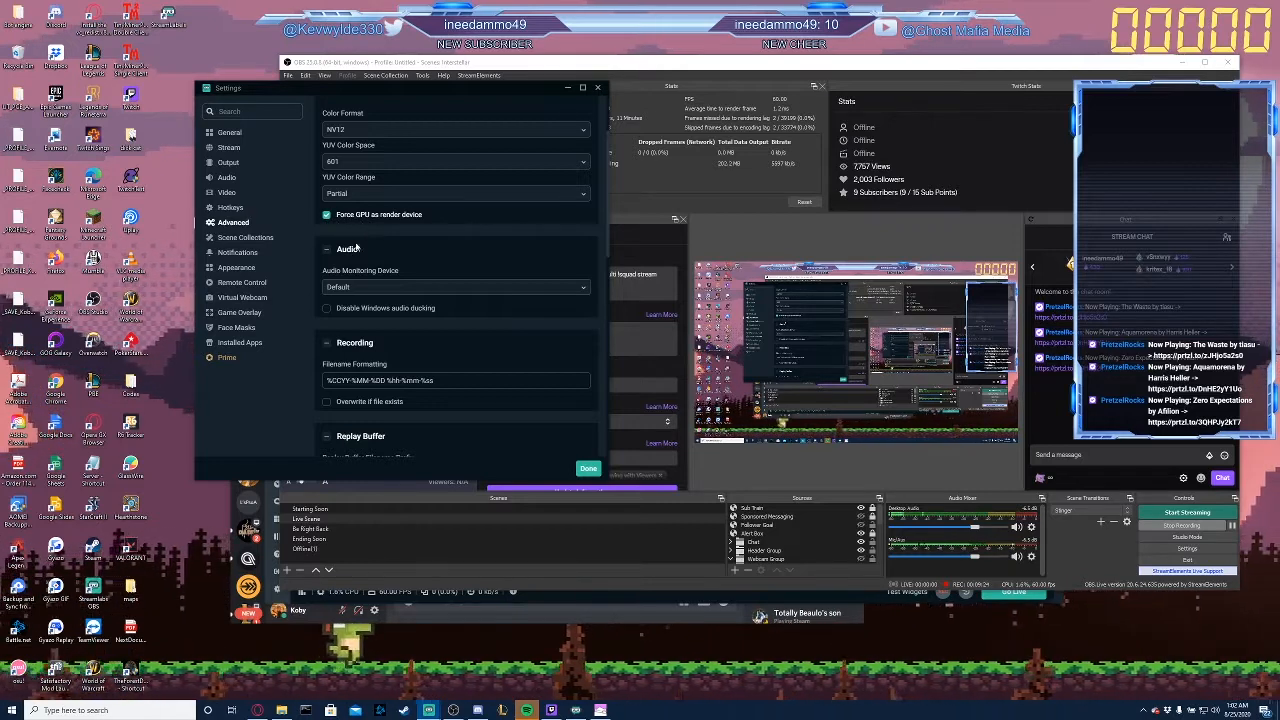
pyautogui.scroll(-2, 315, 320)
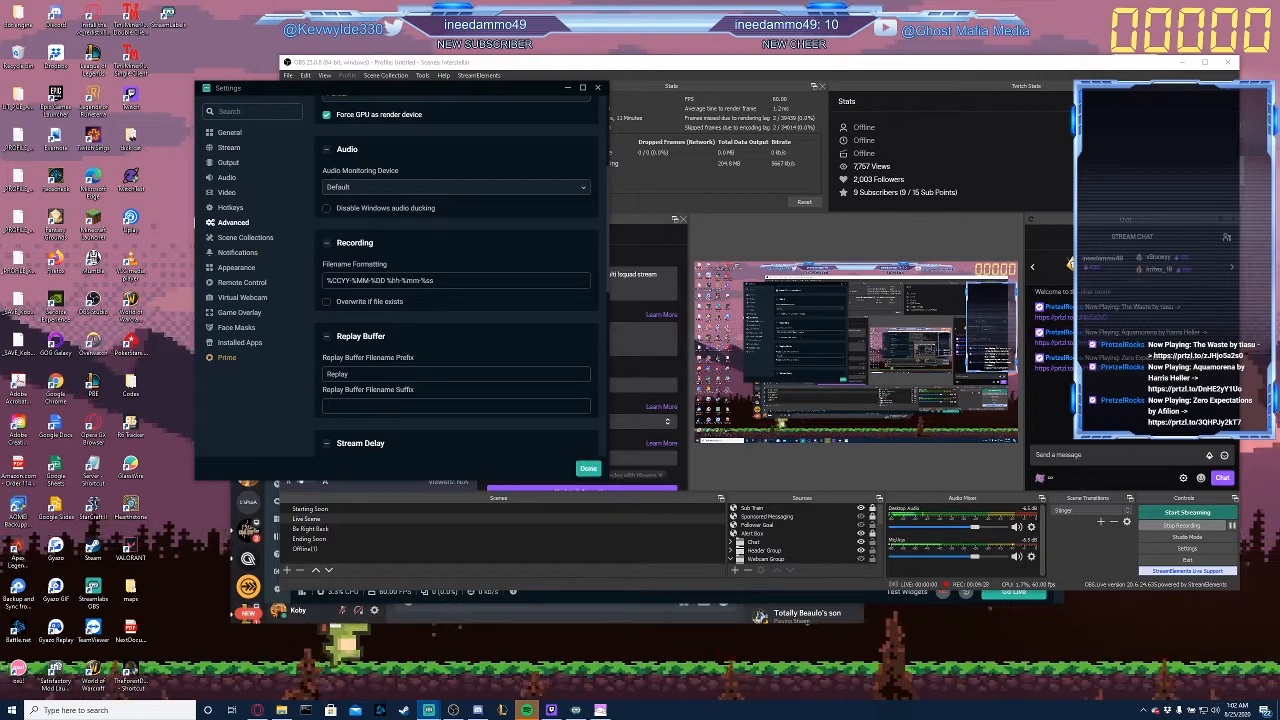
pyautogui.scroll(-5, 436, 319)
pyautogui.scroll(-4, 436, 319)
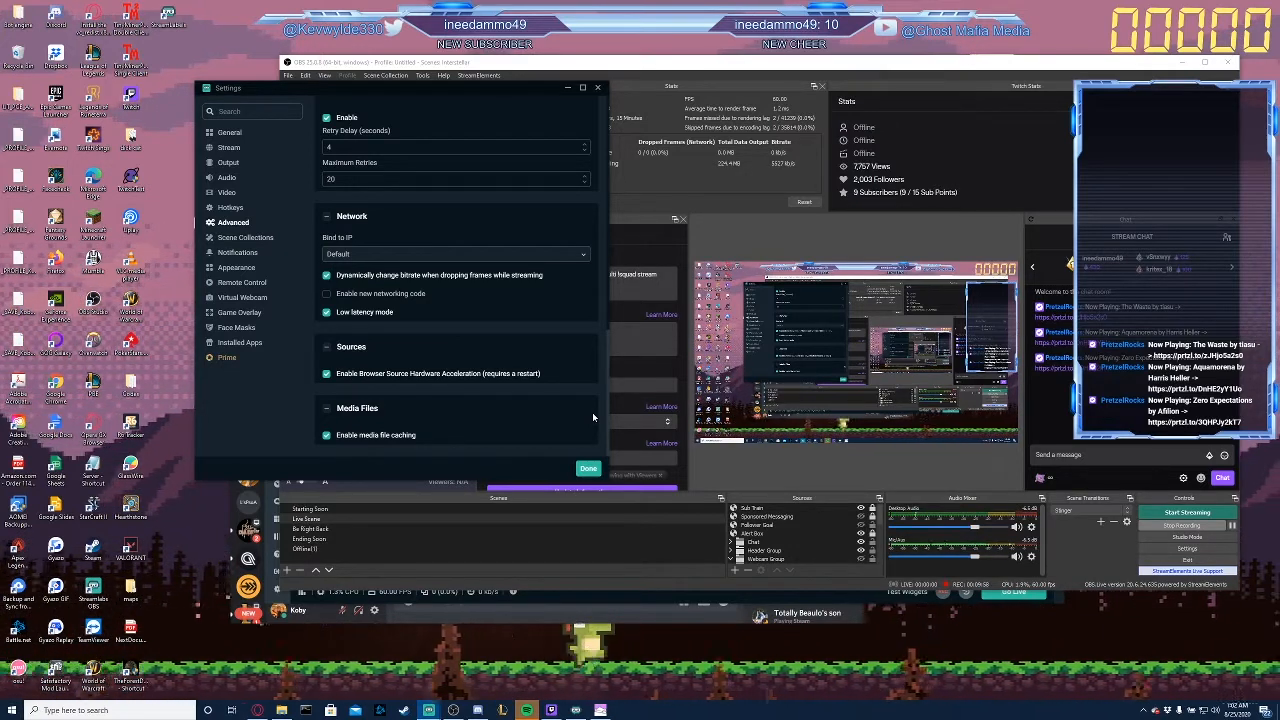
# Check the notification settings along with the neighbouring scene collections and appearance pages.
pyautogui.click(231, 256)
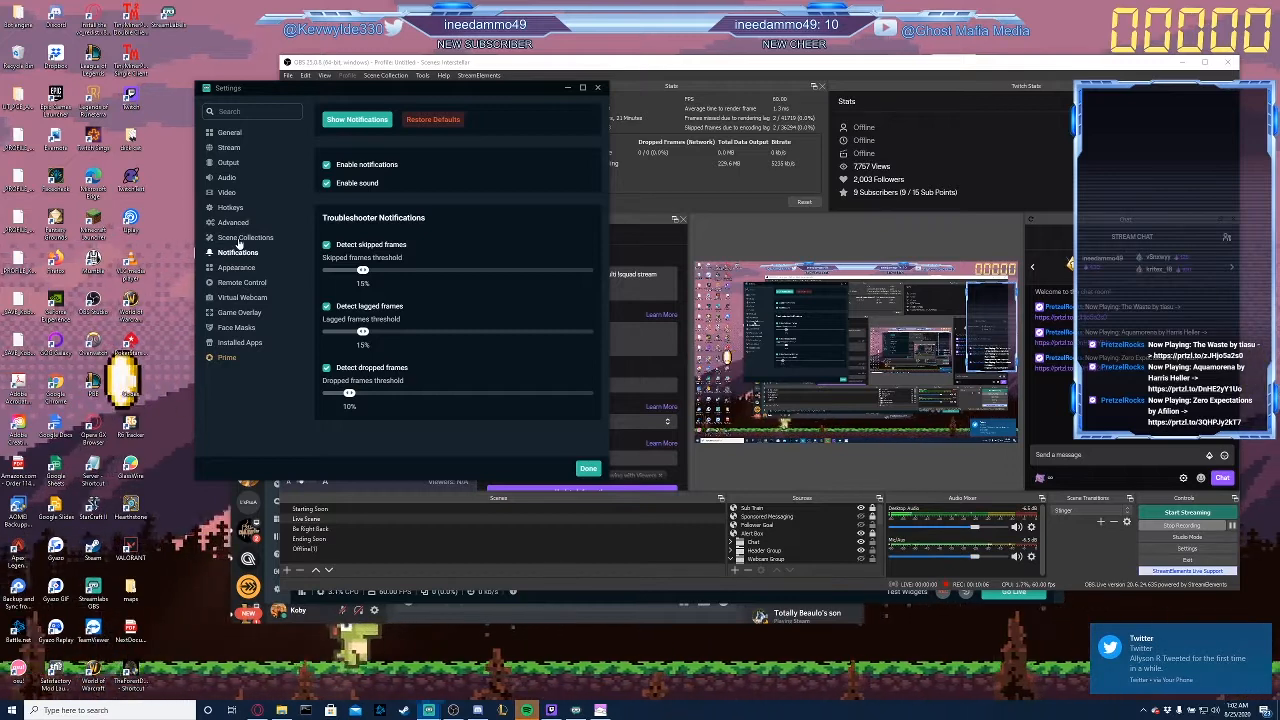
pyautogui.click(239, 242)
pyautogui.click(241, 269)
pyautogui.click(242, 257)
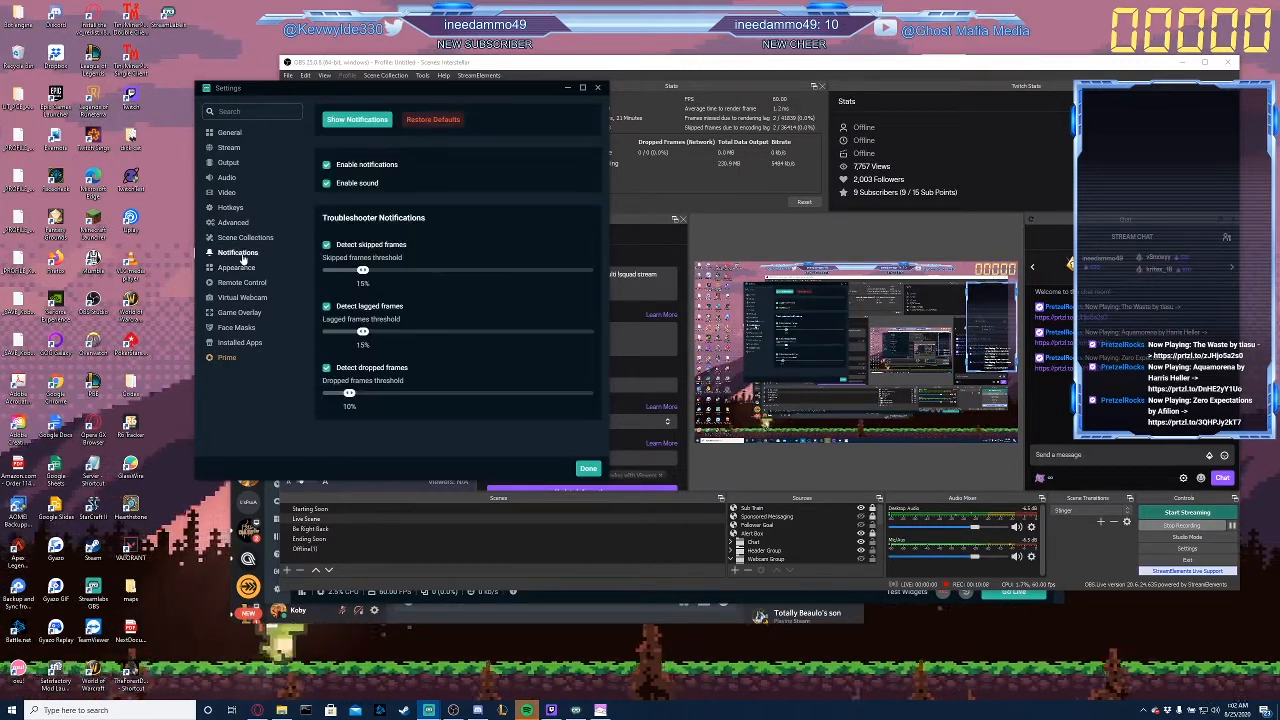